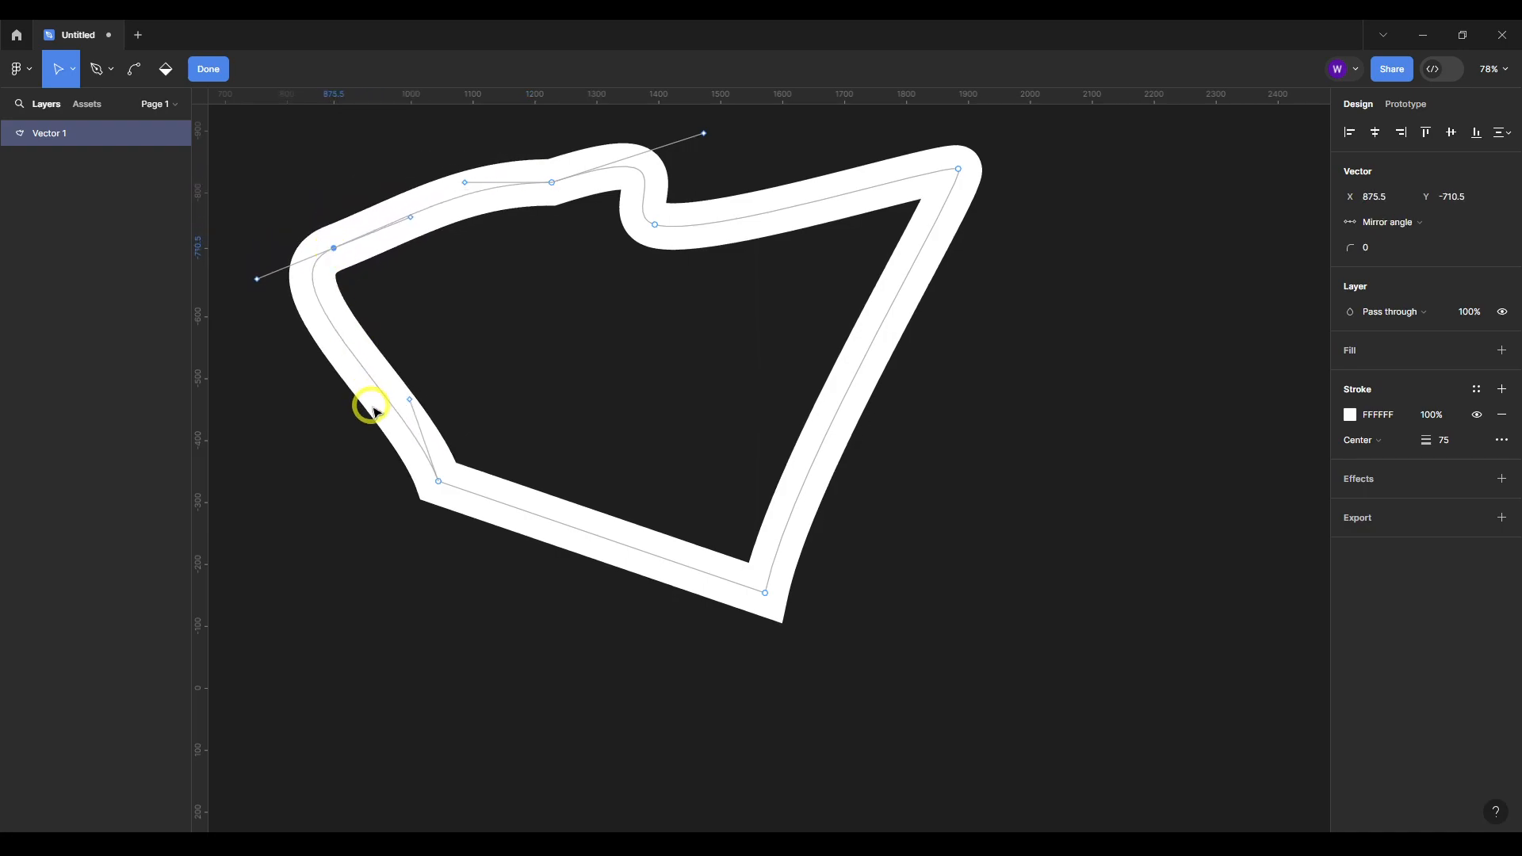
Enlarge the vector outline by moving its two lower corner points and its upper-right point outward.
{"action": "left_click_drag", "start_coordinate": [432, 485], "coordinate": [432, 571]}
{"action": "left_click", "coordinate": [765, 593]}
{"action": "left_click_drag", "start_coordinate": [765, 593], "coordinate": [812, 641]}
{"action": "left_click_drag", "start_coordinate": [958, 166], "coordinate": [1014, 206]}
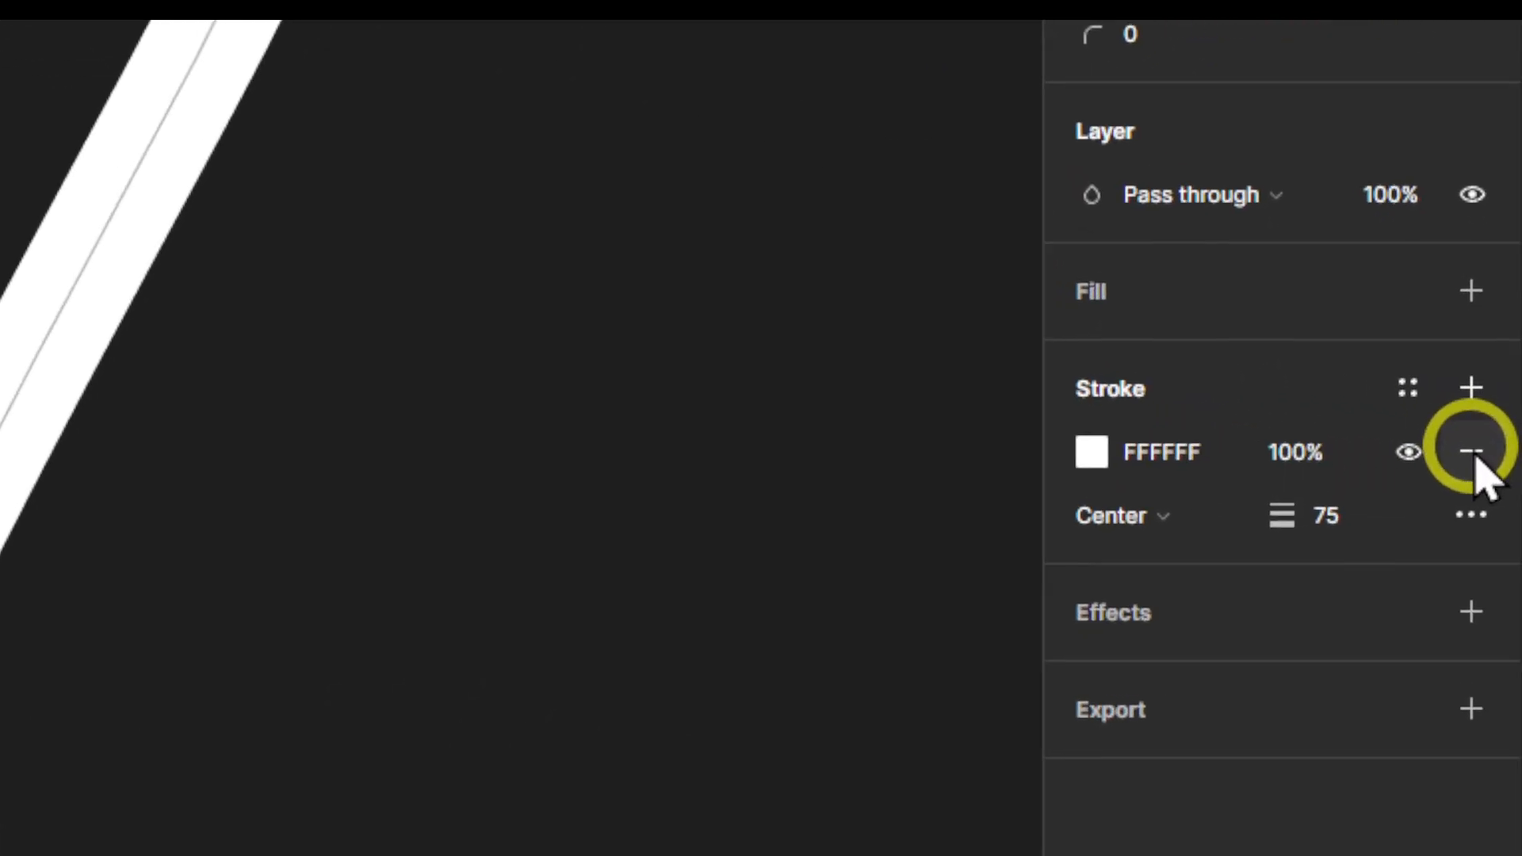
Remove the white stroke from the vector and select the two anchor points beside its upper notch.
{"action": "left_click", "coordinate": [1474, 458]}
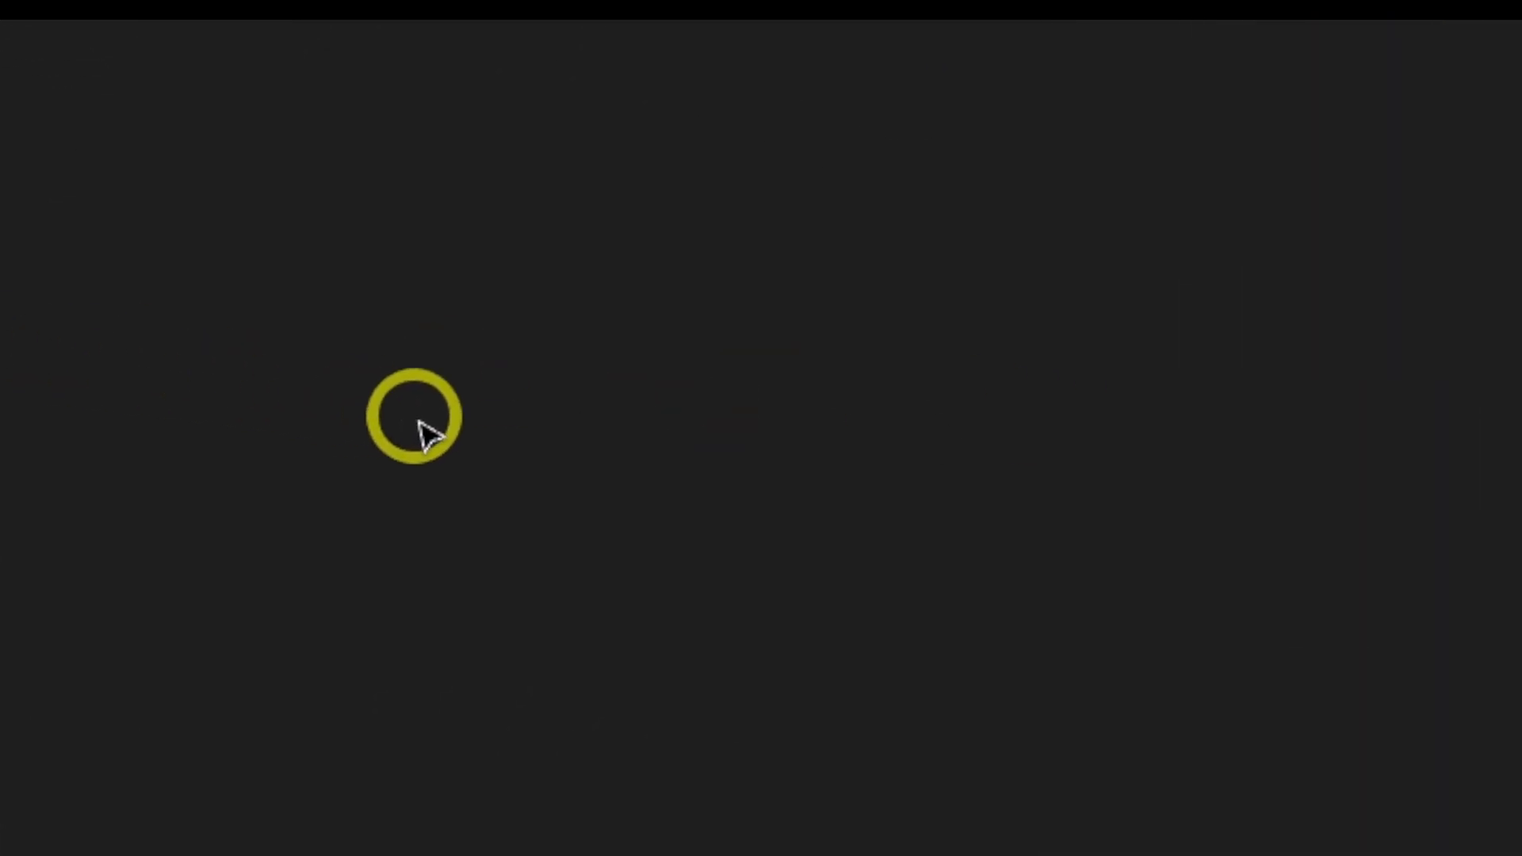
{"action": "left_click_drag", "start_coordinate": [1217, 468], "coordinate": [1237, 475]}
{"action": "mouse_move", "coordinate": [450, 234]}
{"action": "left_mouse_down"}
{"action": "mouse_move", "coordinate": [1057, 618]}
{"action": "mouse_move", "coordinate": [764, 449]}
{"action": "left_mouse_up"}
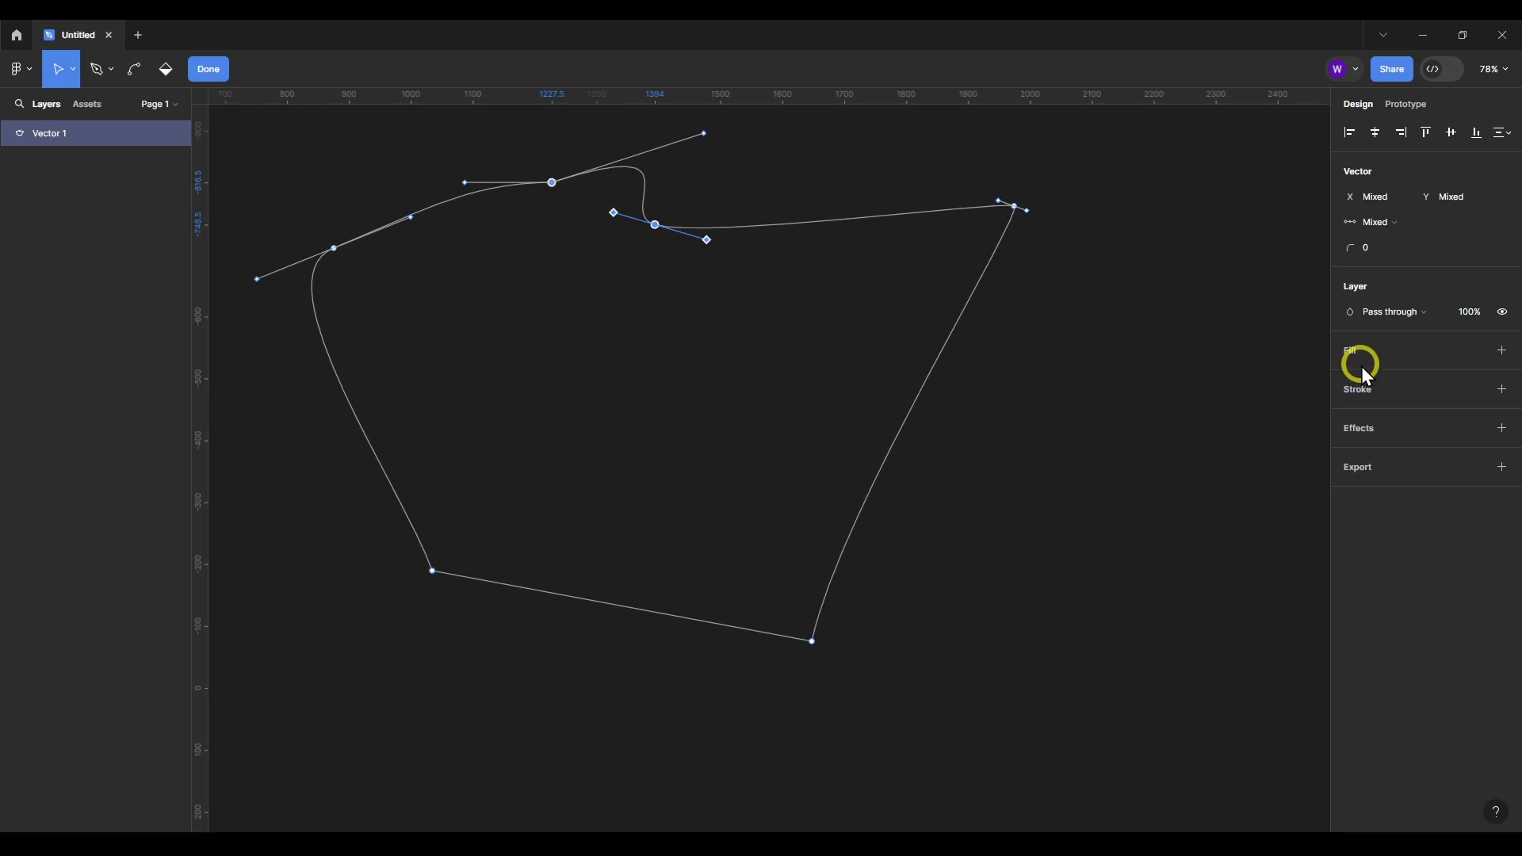
Add a D9D9D9 fill and a black stroke of weight 108 to the vector, keeping the stroke alignment at Center.
{"action": "left_click", "coordinate": [1501, 350]}
{"action": "left_click", "coordinate": [1502, 414]}
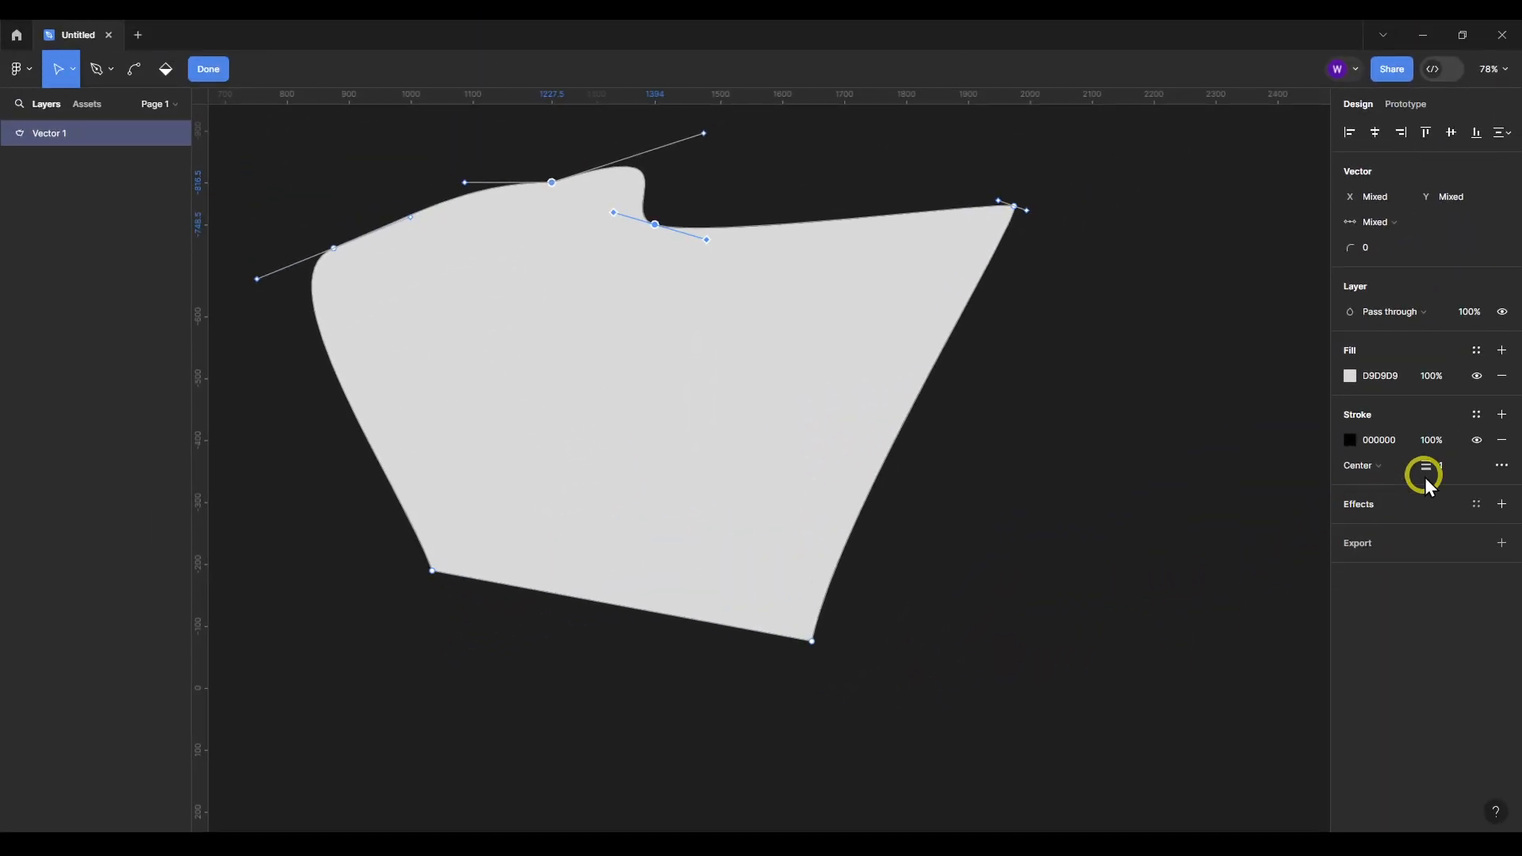
{"action": "left_click_drag", "start_coordinate": [1428, 465], "coordinate": [1510, 467]}
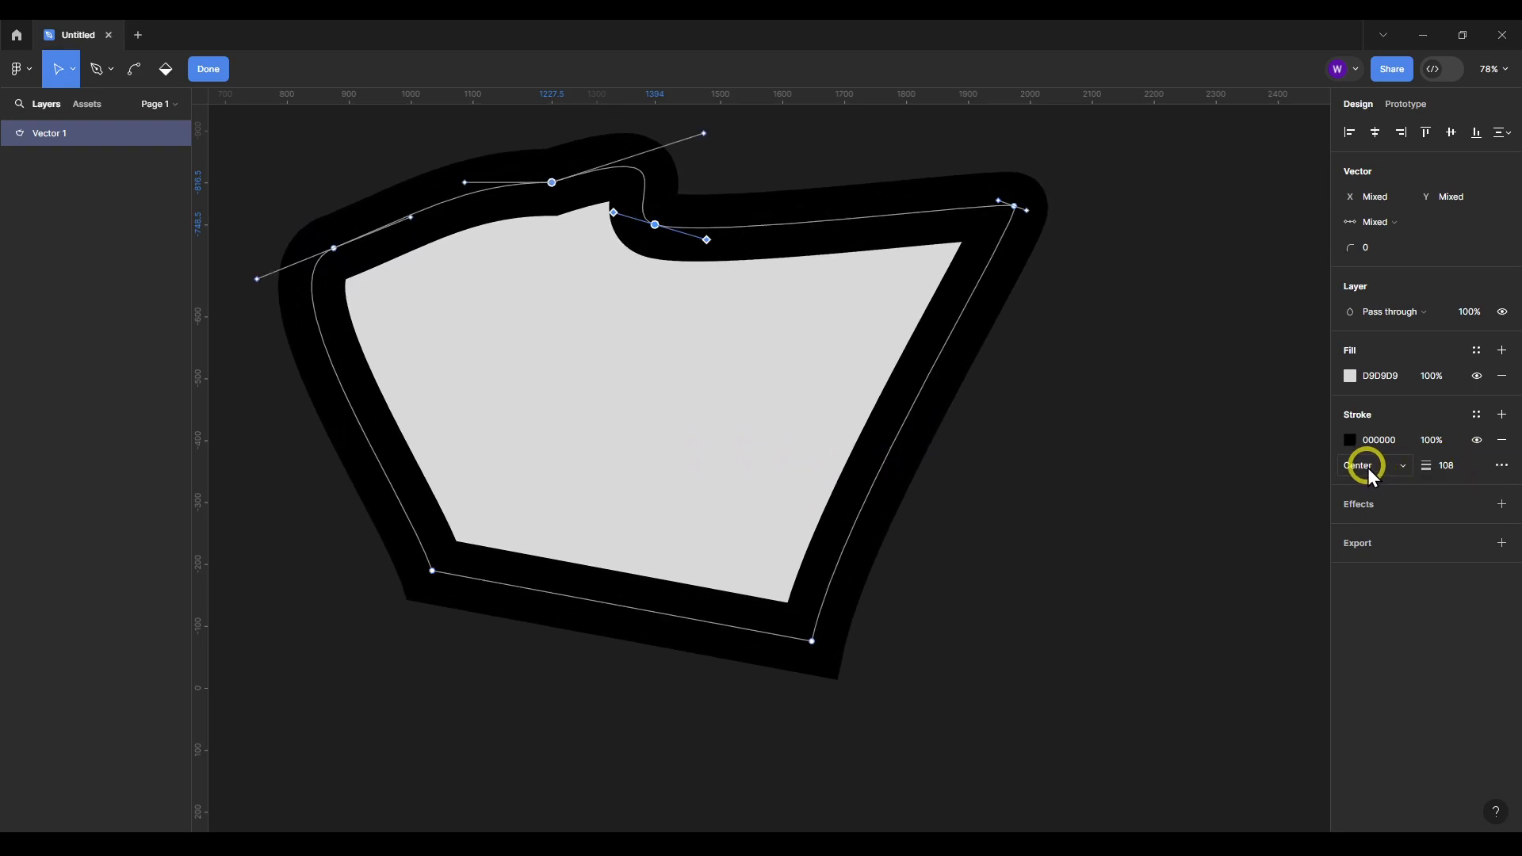
{"action": "left_click", "coordinate": [1367, 467]}
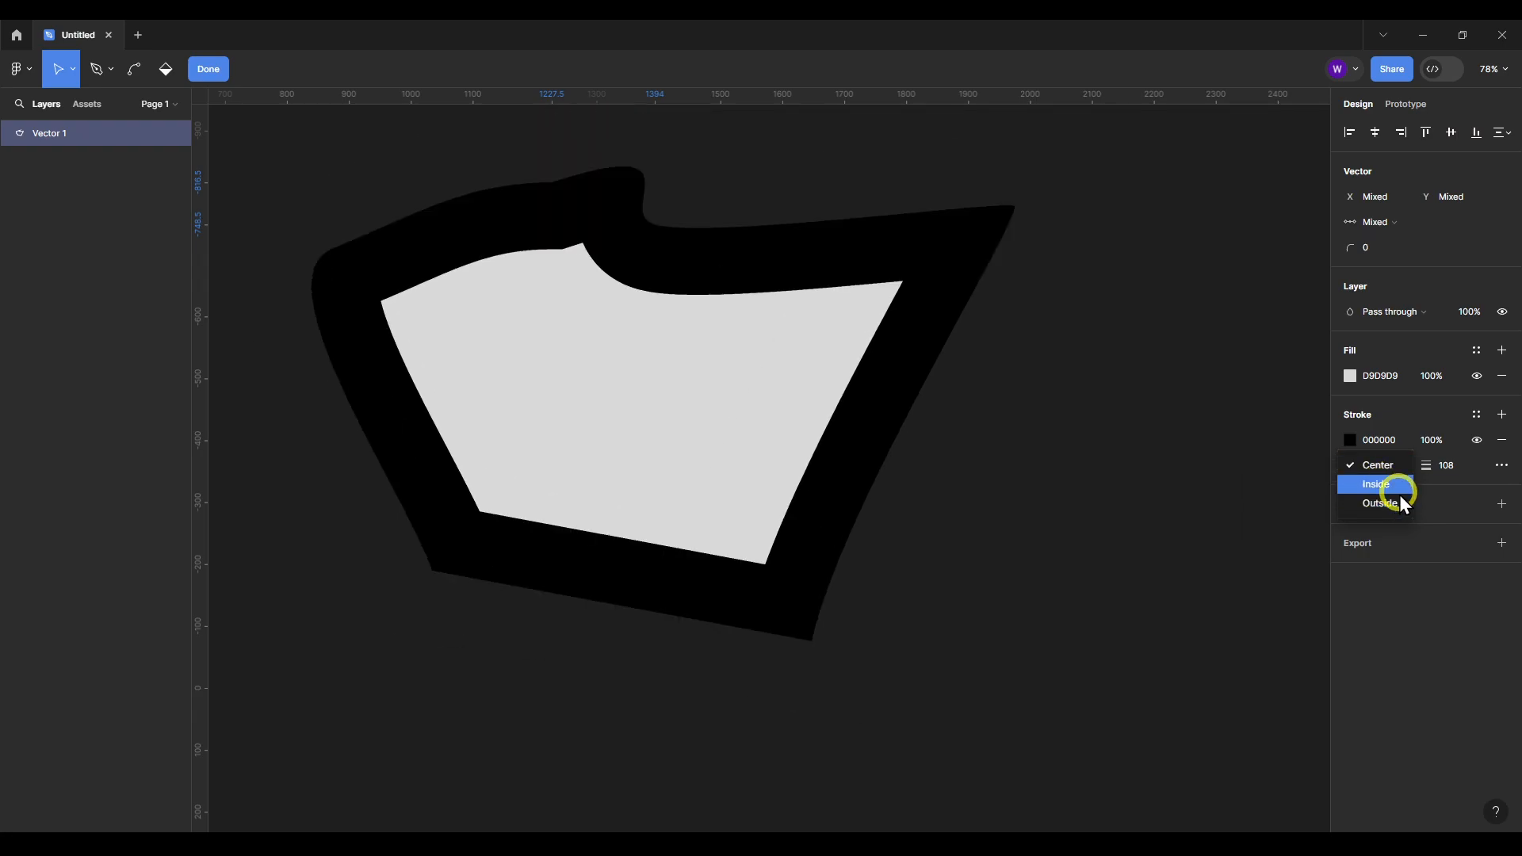
{"action": "left_click", "coordinate": [1470, 644]}
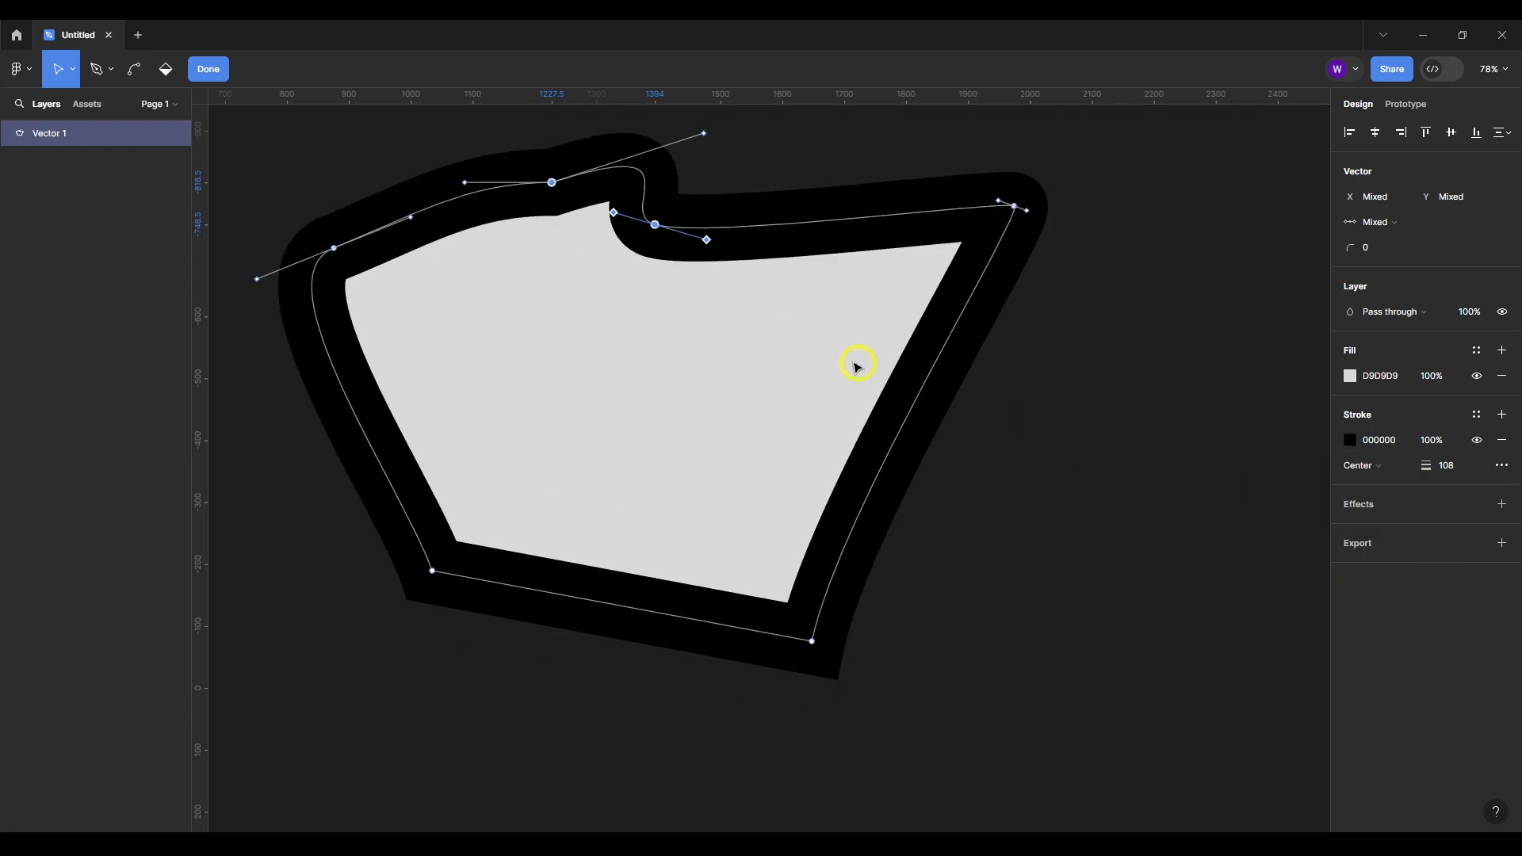
Recolor the shape's fill to red FD0000 and convert it to a linear gradient.
{"action": "scroll", "coordinate": [759, 214], "scroll_direction": "down", "scroll_amount": 3}
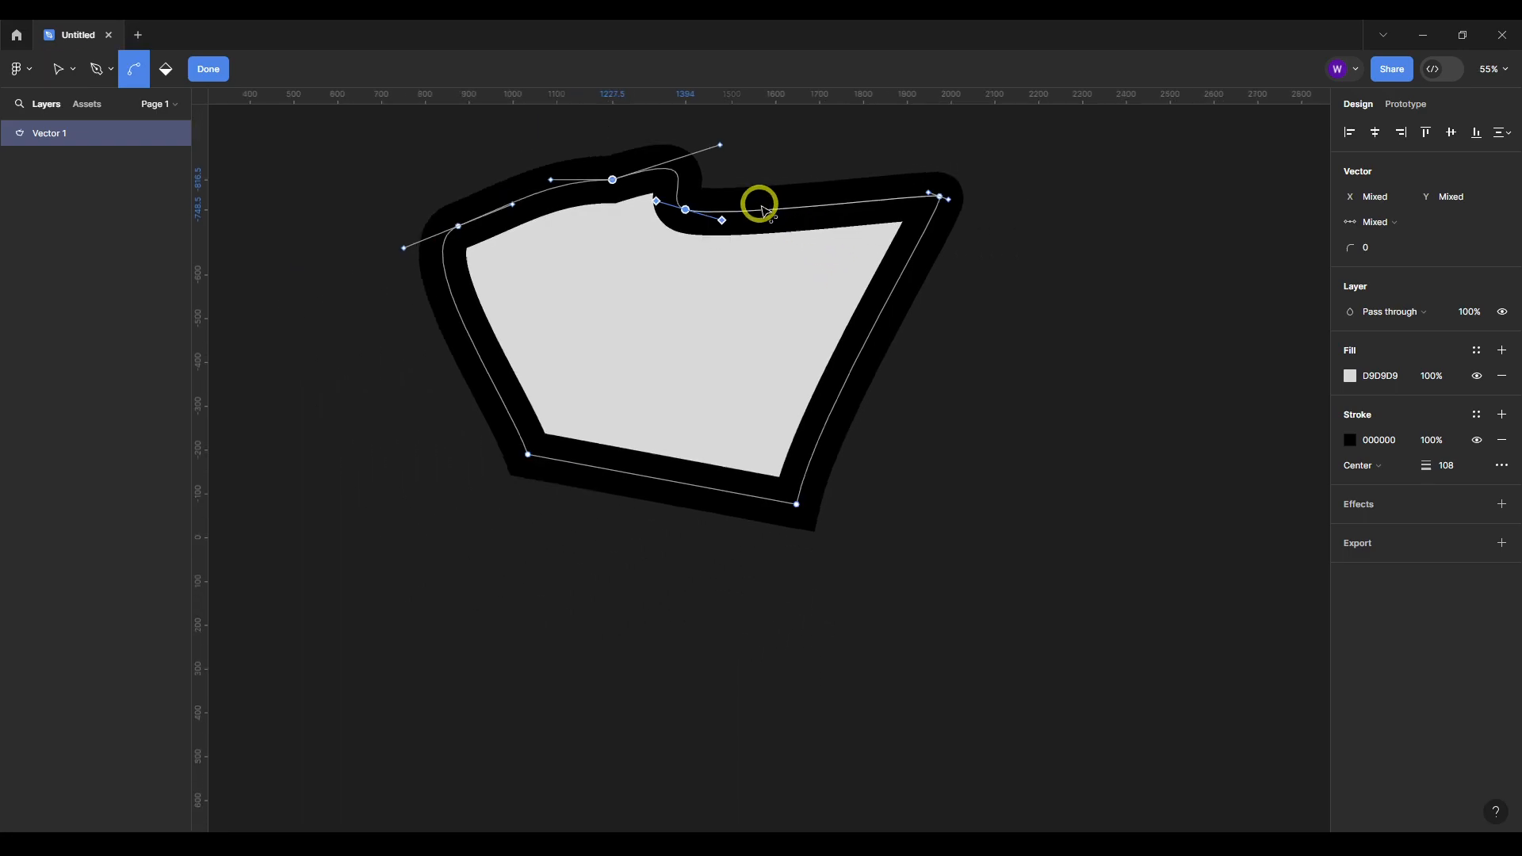
{"action": "left_click", "coordinate": [1349, 375]}
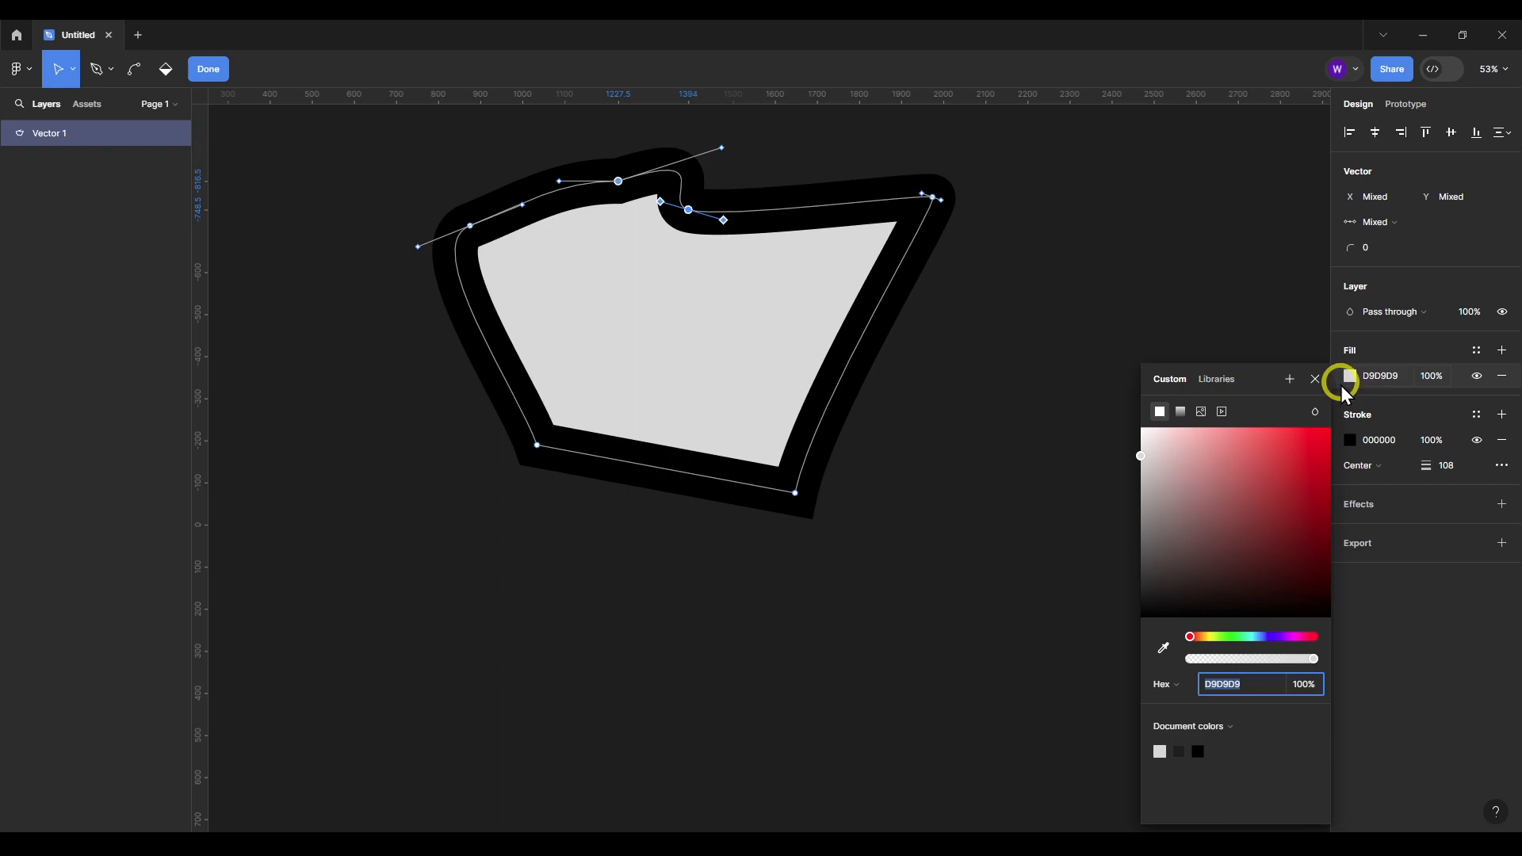
{"action": "left_click", "coordinate": [1321, 442]}
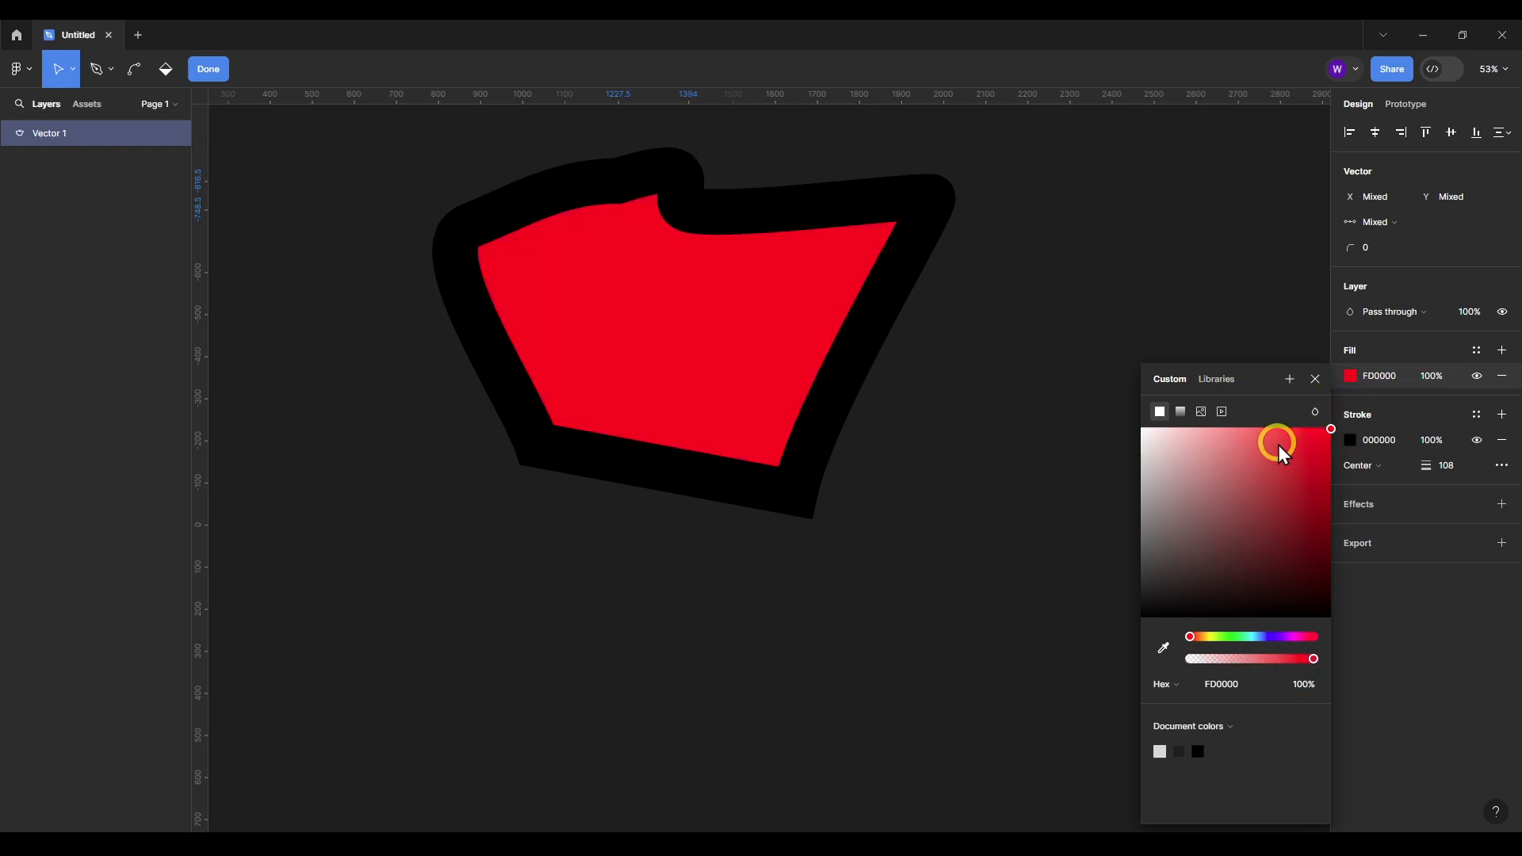
{"action": "left_click", "coordinate": [1179, 411]}
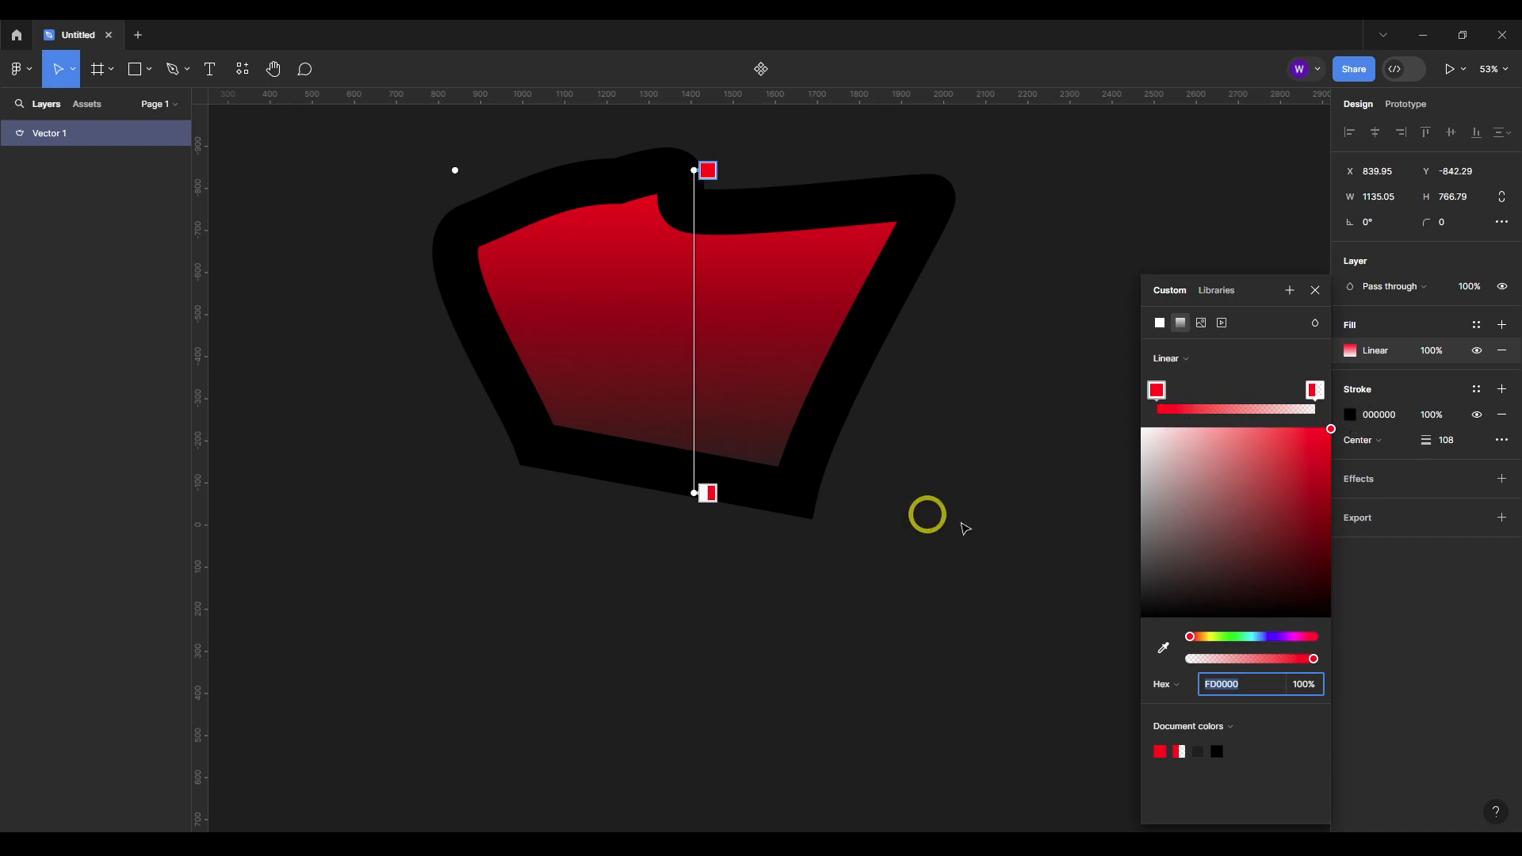
Rearrange the gradient stops to run from transparent red through solid red near the middle to semi-transparent black near the end.
{"action": "mouse_move", "coordinate": [1157, 390]}
{"action": "left_mouse_down"}
{"action": "mouse_move", "coordinate": [1208, 388]}
{"action": "mouse_move", "coordinate": [1171, 390]}
{"action": "left_mouse_up"}
{"action": "left_click_drag", "start_coordinate": [1205, 460], "coordinate": [1350, 385]}
{"action": "left_click_drag", "start_coordinate": [1216, 363], "coordinate": [1258, 386]}
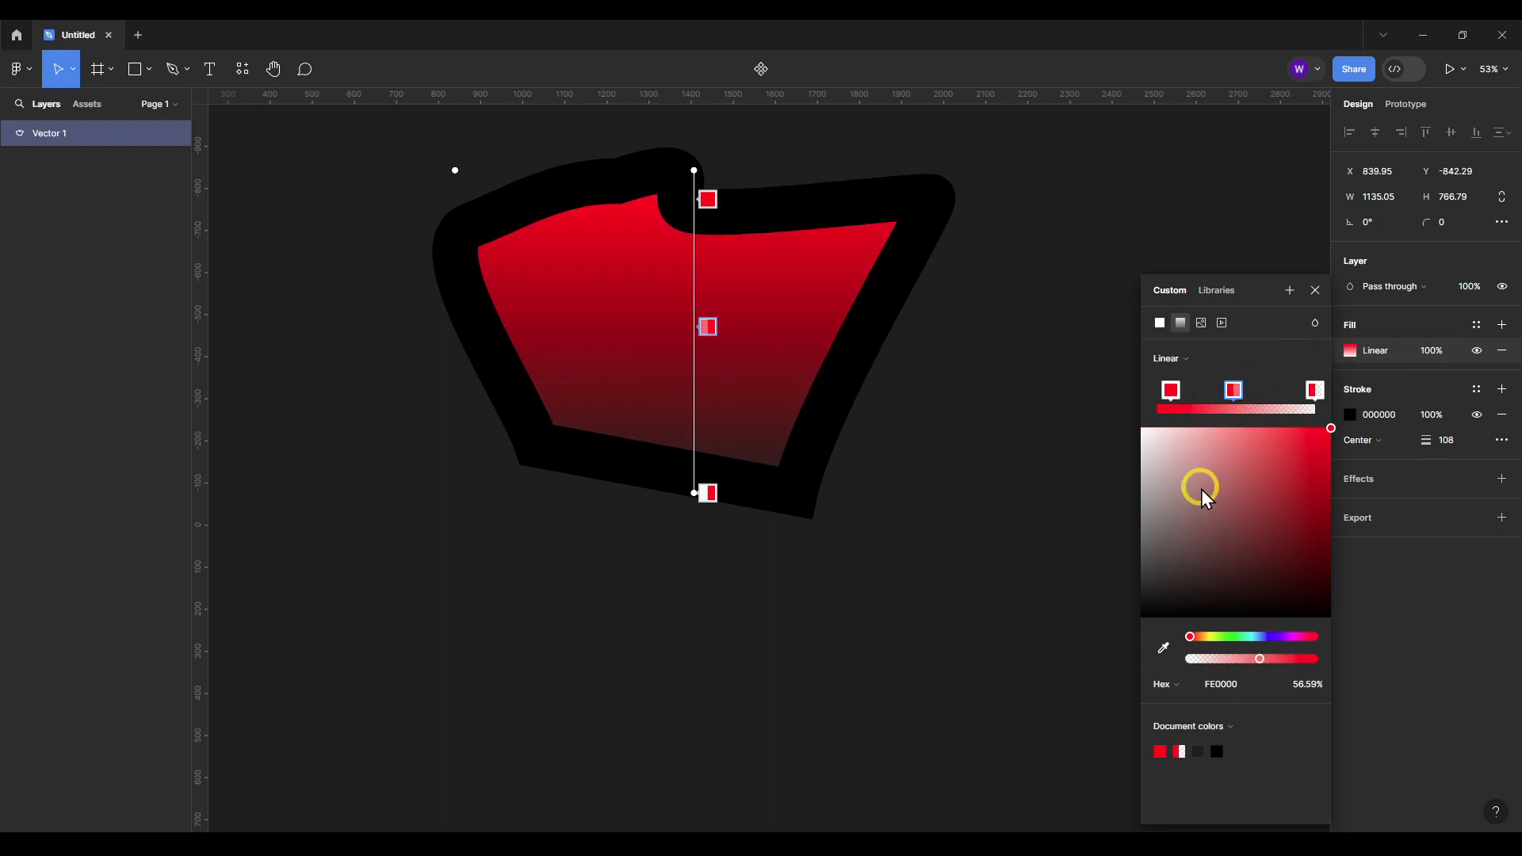
{"action": "left_click_drag", "start_coordinate": [1314, 473], "coordinate": [1272, 689]}
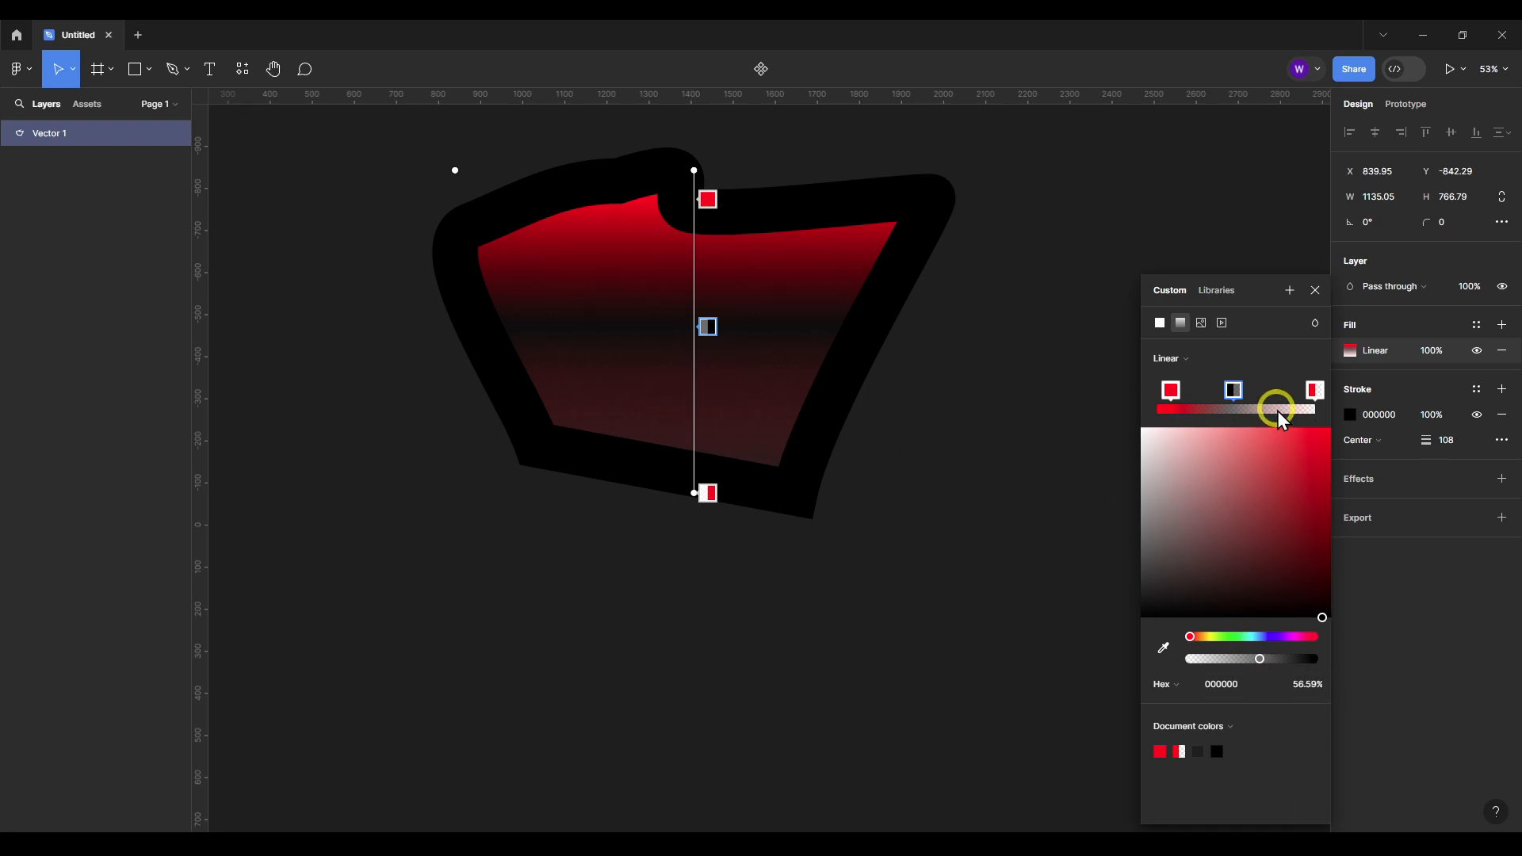
{"action": "mouse_move", "coordinate": [1314, 393]}
{"action": "left_mouse_down"}
{"action": "mouse_move", "coordinate": [1189, 394]}
{"action": "mouse_move", "coordinate": [1304, 392]}
{"action": "left_mouse_up"}
{"action": "left_click_drag", "start_coordinate": [1165, 392], "coordinate": [1243, 397]}
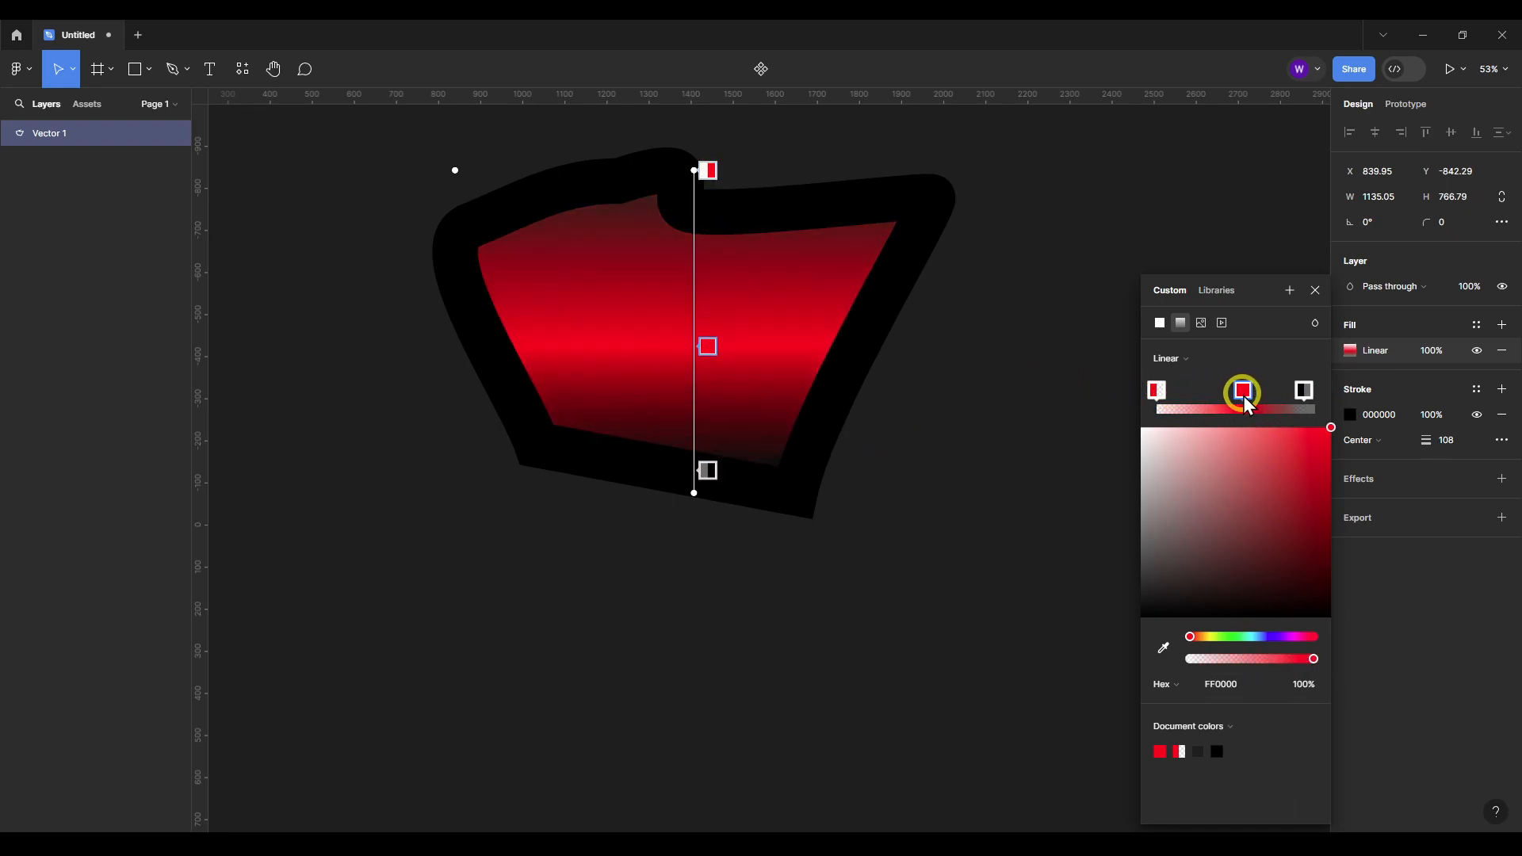
Try an image fill on the shape and switch back to the linear gradient.
{"action": "left_click", "coordinate": [1200, 323]}
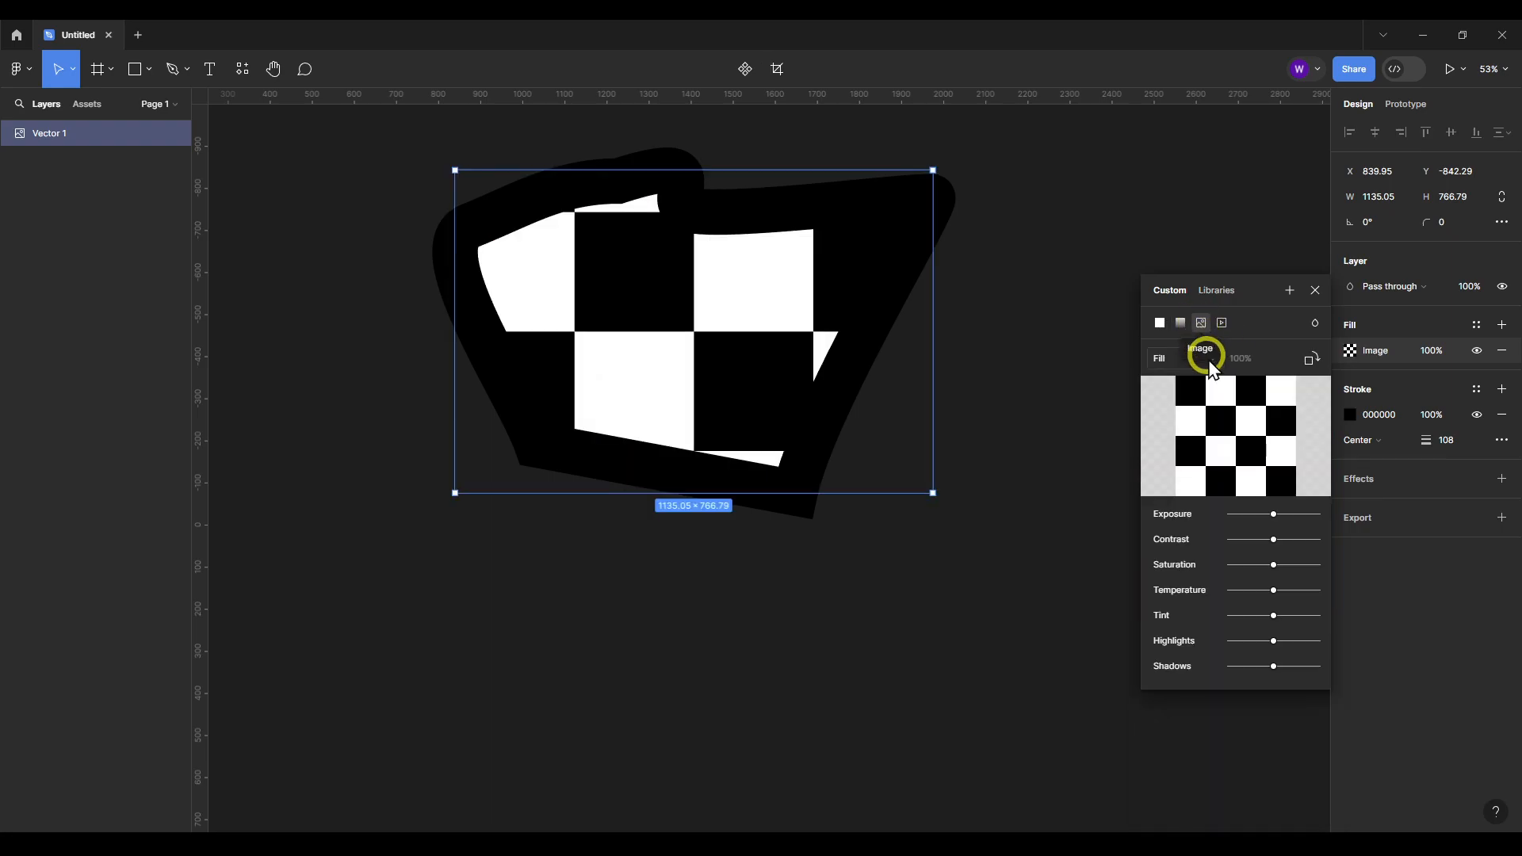
{"action": "mouse_move", "coordinate": [1227, 428]}
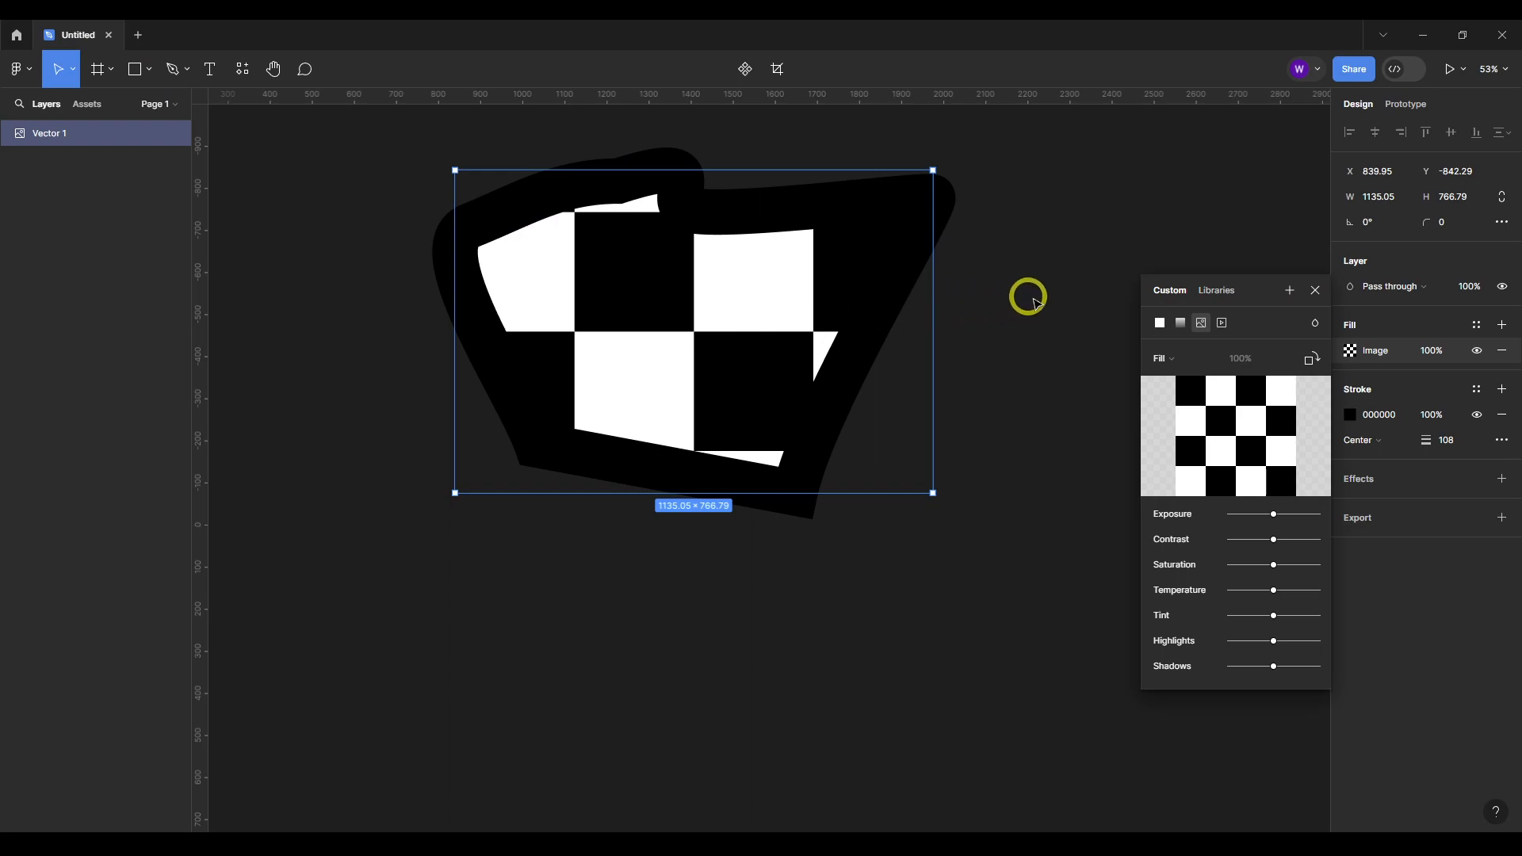
{"action": "left_click", "coordinate": [1180, 323]}
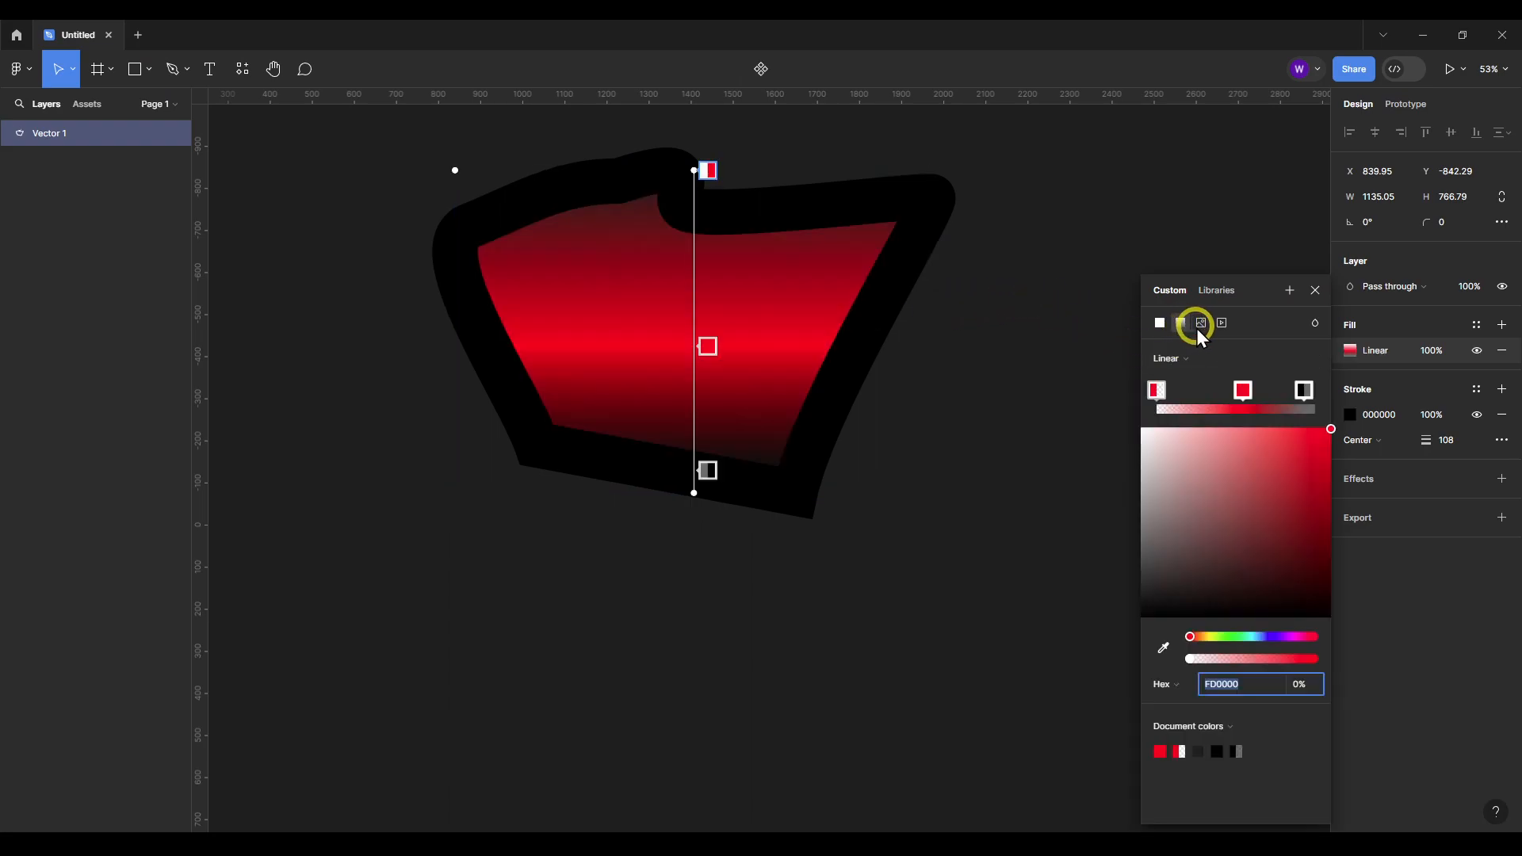
Close the fill settings and move the shape to about X 1384, Y -714 on the canvas.
{"action": "left_click", "coordinate": [1314, 290]}
{"action": "left_click_drag", "start_coordinate": [864, 216], "coordinate": [1161, 244]}
{"action": "left_click_drag", "start_coordinate": [840, 249], "coordinate": [750, 274]}
{"action": "left_click_drag", "start_coordinate": [638, 316], "coordinate": [526, 387]}
{"action": "left_click_drag", "start_coordinate": [644, 381], "coordinate": [880, 251]}
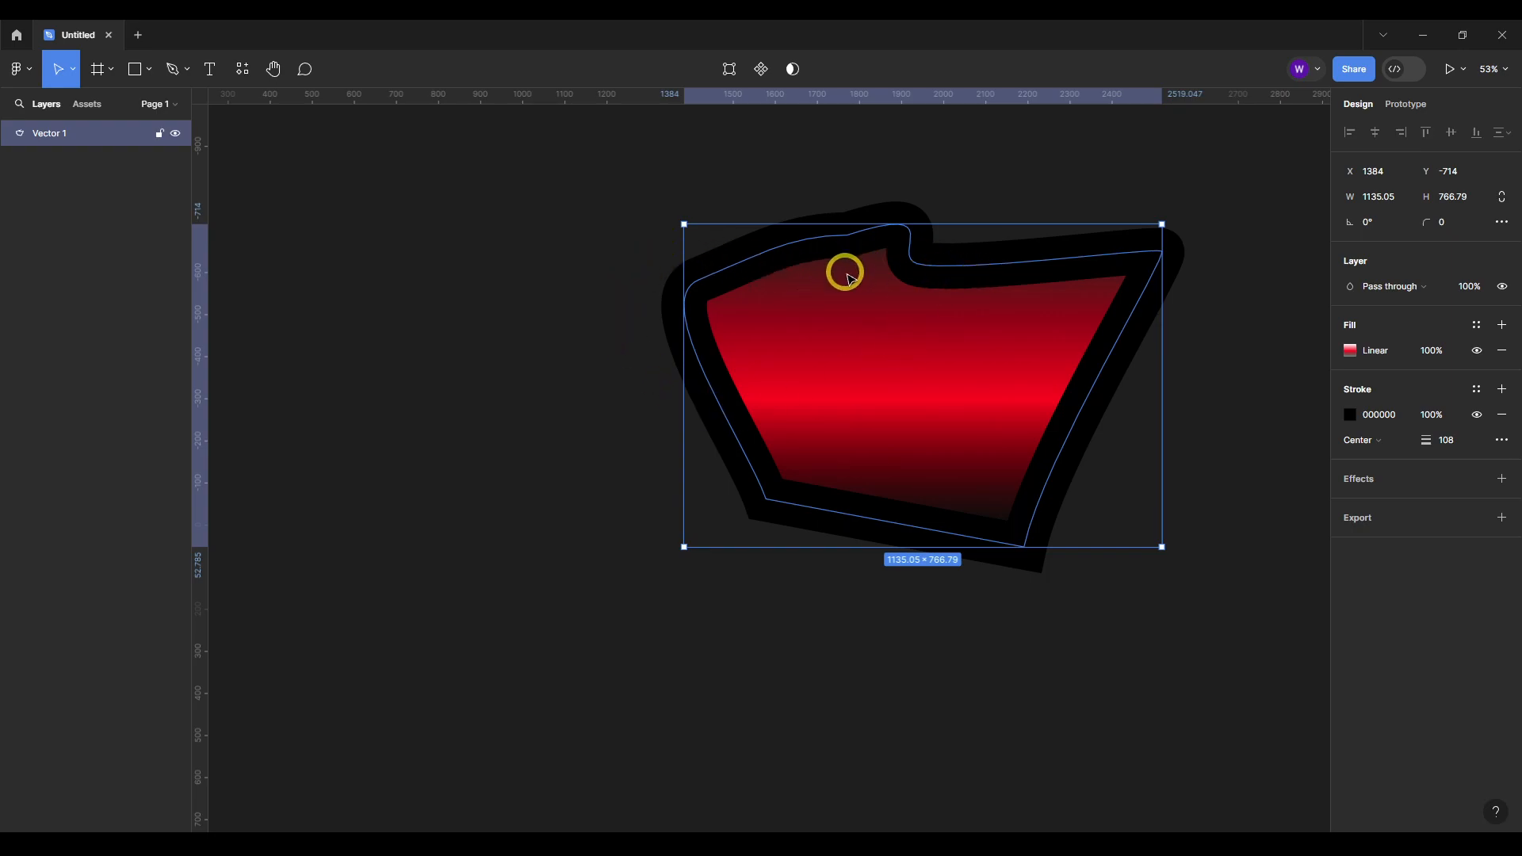
Create a text box about 507 × 838 beside the shape containing the word "Hello".
{"action": "left_click", "coordinate": [188, 69]}
{"action": "left_click_drag", "start_coordinate": [349, 202], "coordinate": [563, 555]}
{"action": "type", "text": "ffffffffffffffffffff"}
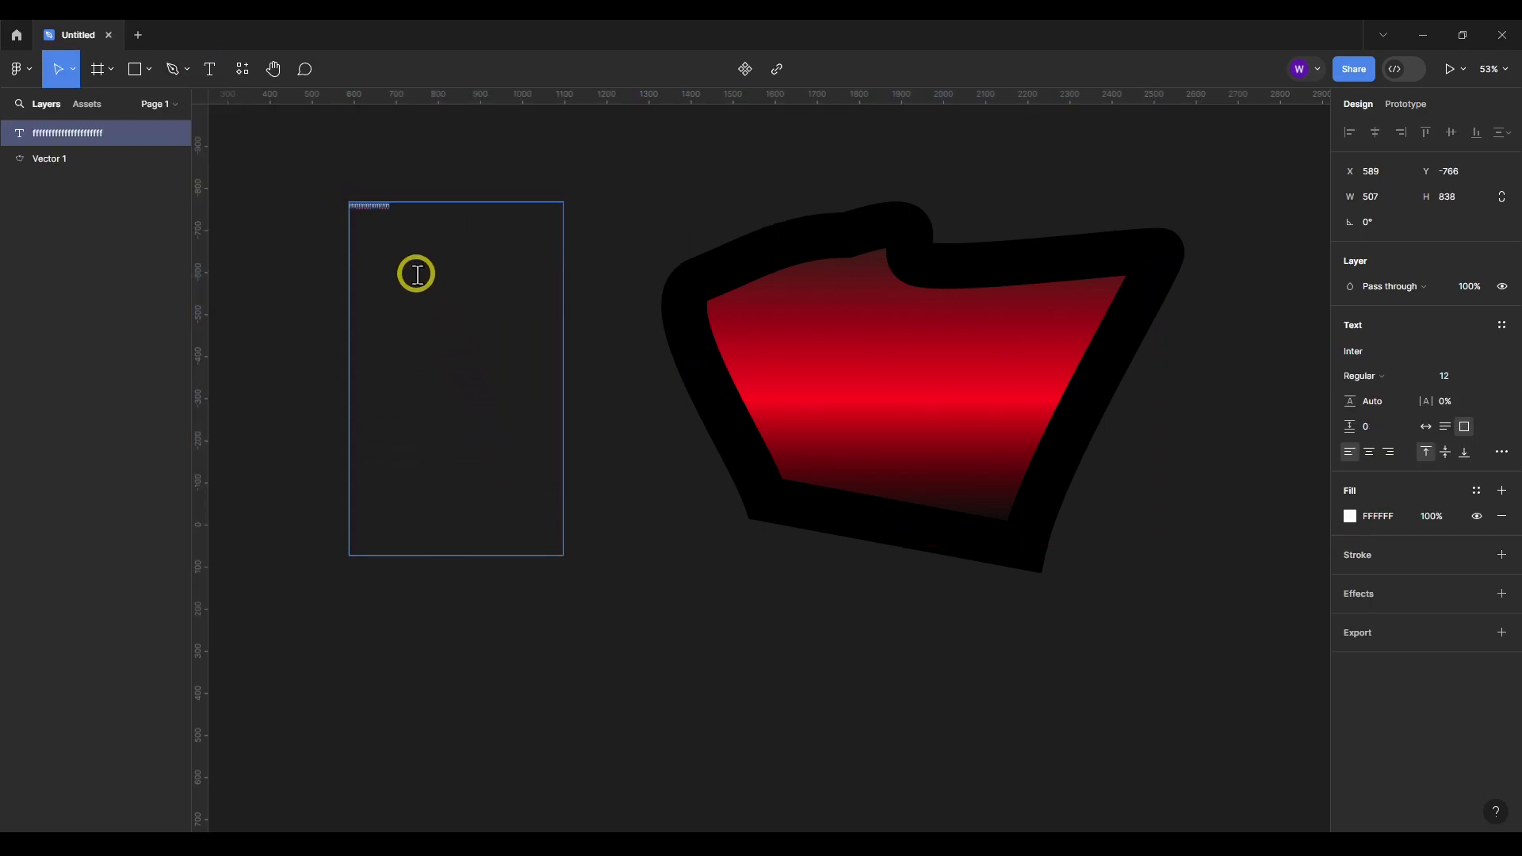
{"action": "key", "text": "Caps_Lock"}
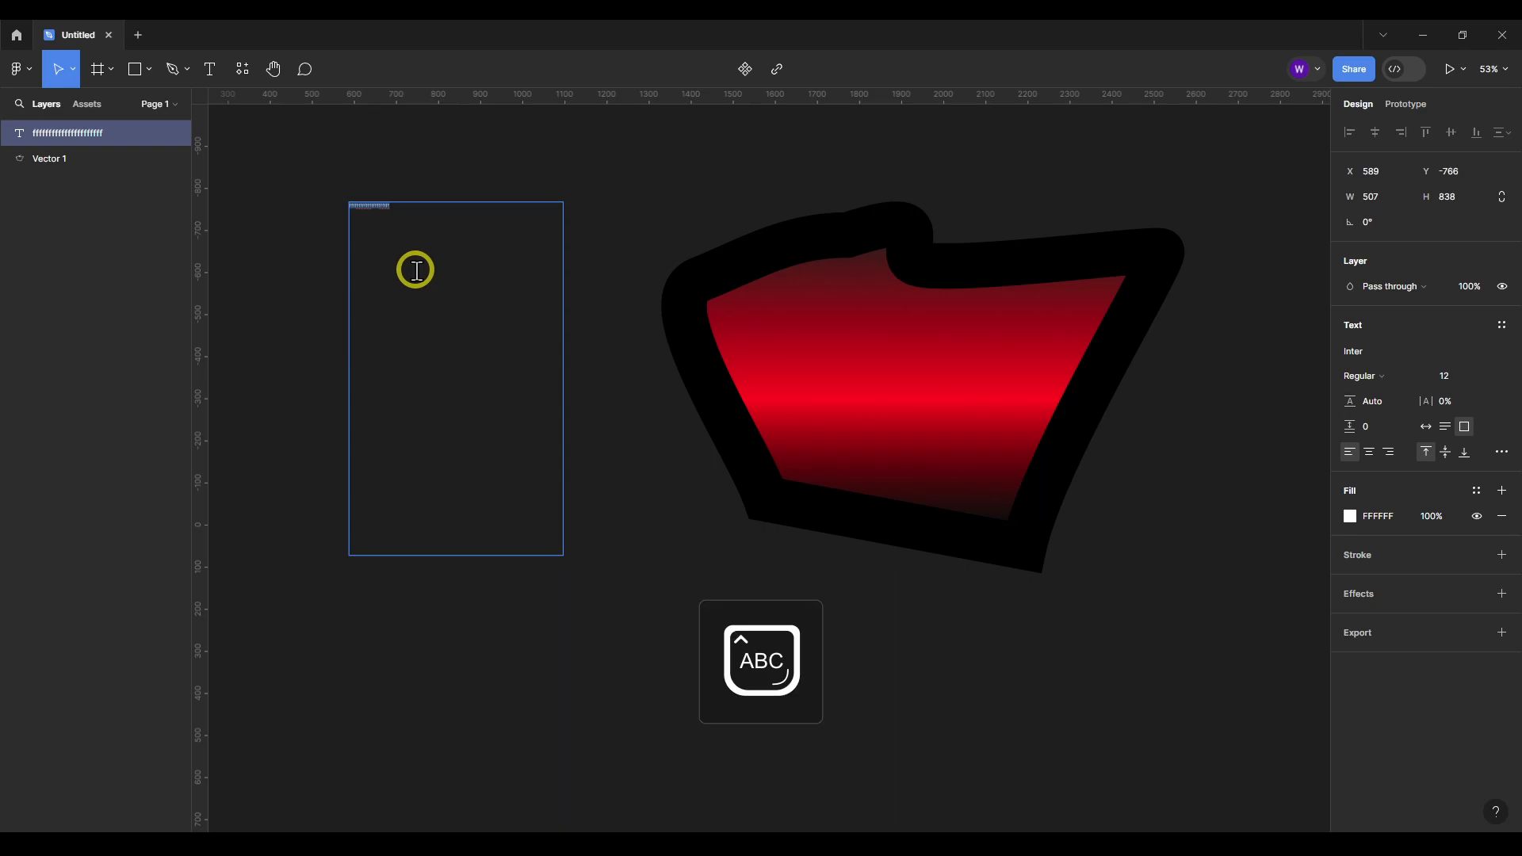
{"action": "type", "text": "H"}
{"action": "key", "text": "Caps_Lock"}
{"action": "type", "text": "ello"}
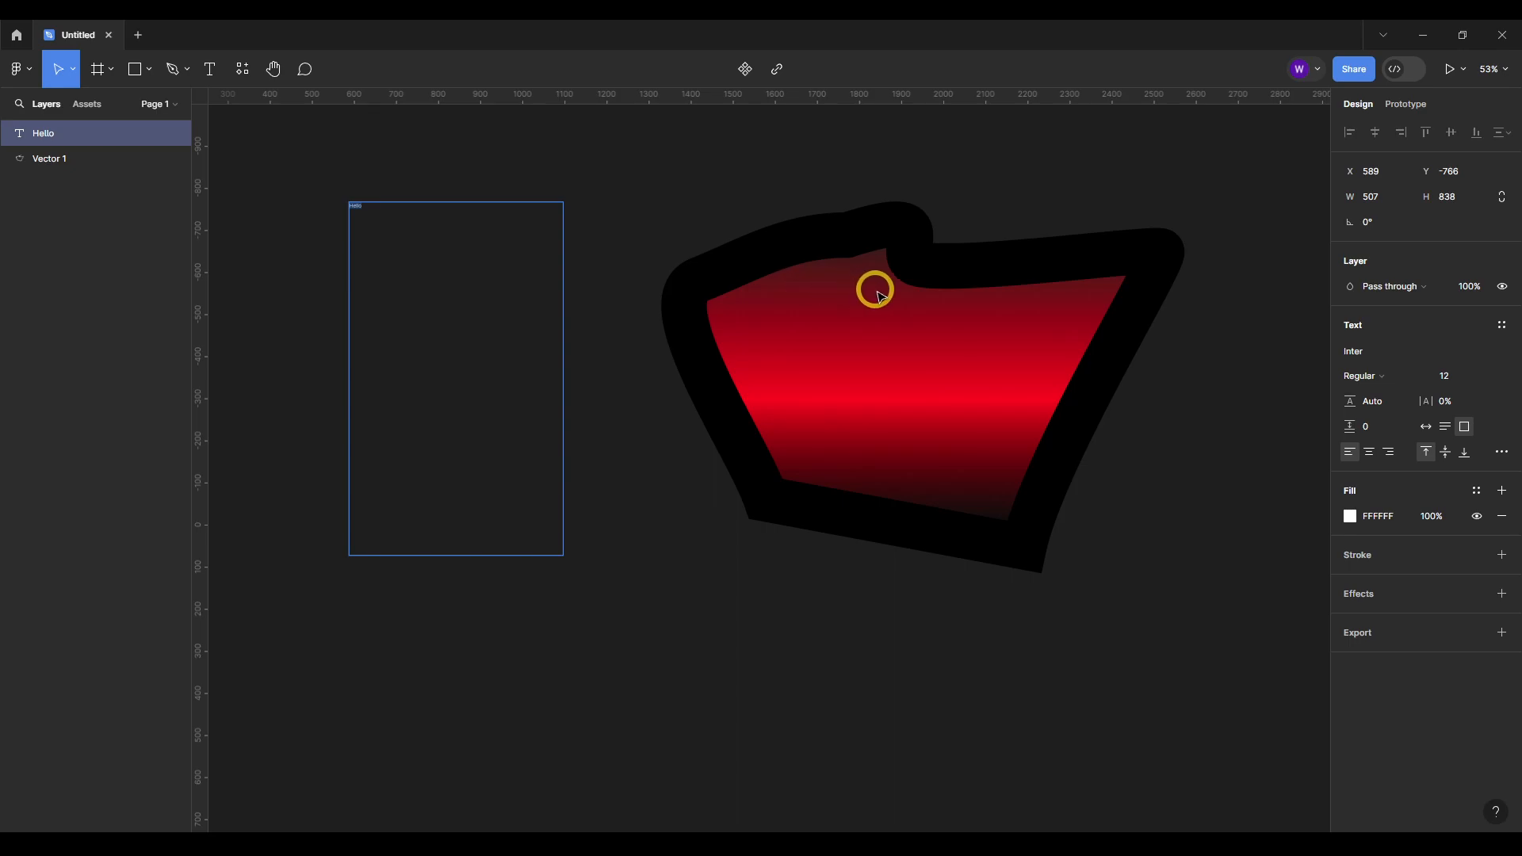
Increase the font size of the "Hello" text to 185.
{"action": "double_click", "coordinate": [1377, 174]}
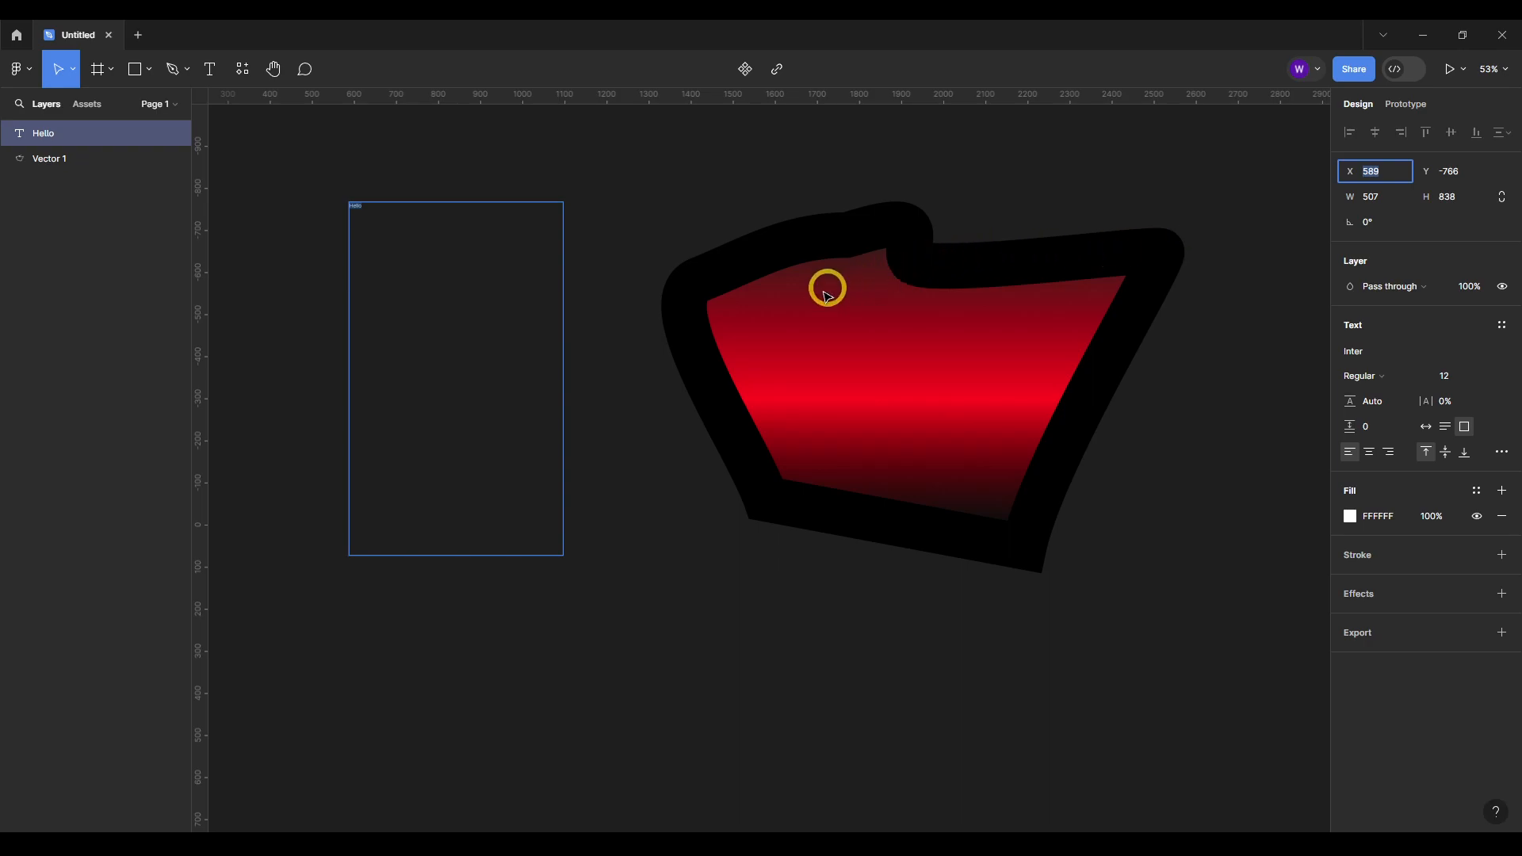
{"action": "left_click", "coordinate": [1440, 377]}
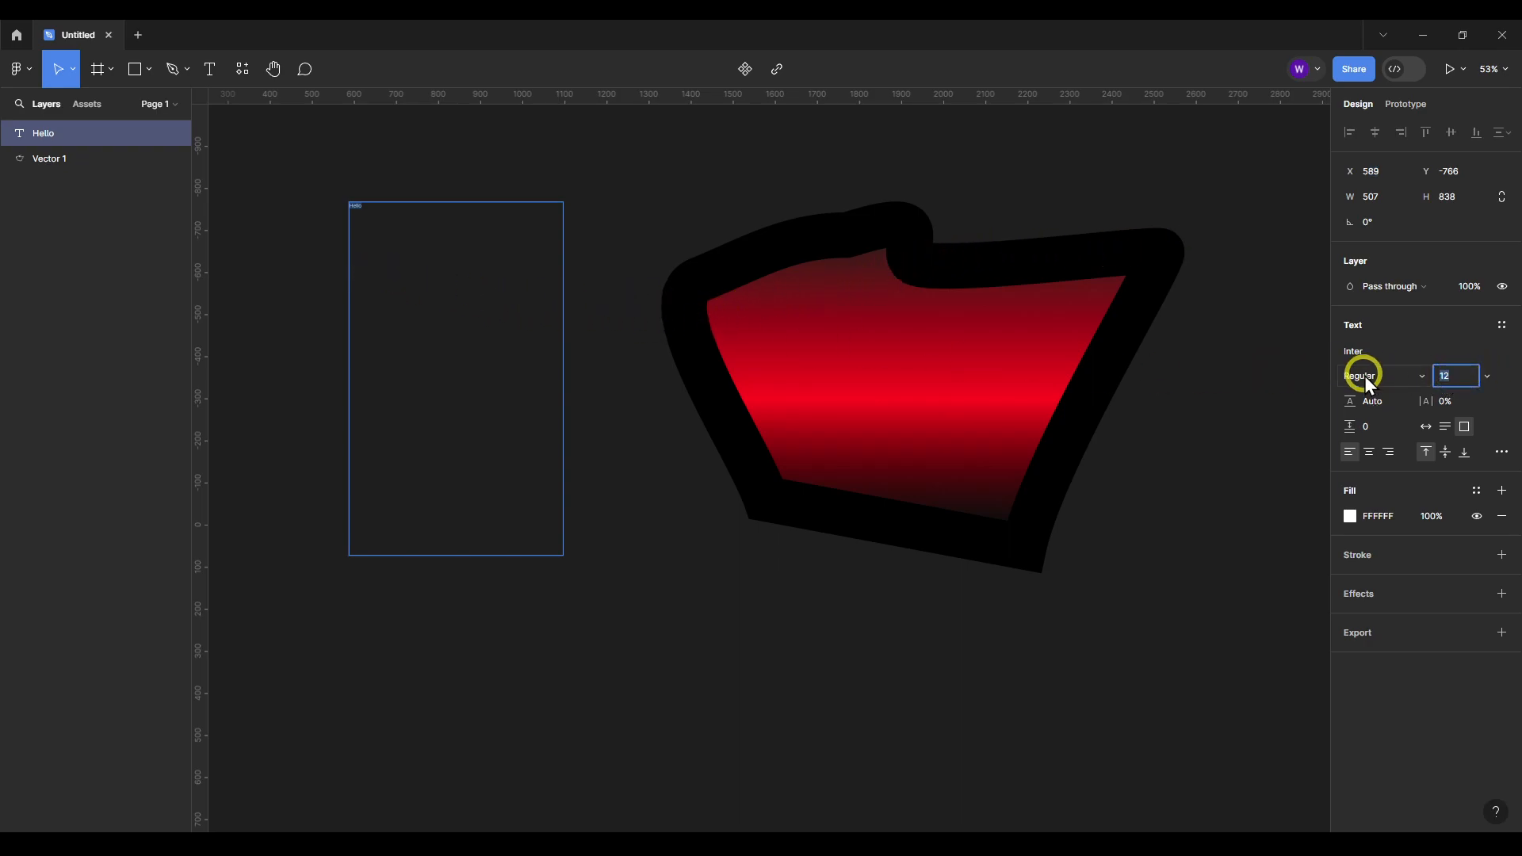
{"action": "key", "text": "Up"}
{"action": "key", "text": "Up"}
{"action": "key", "text": "Up"}
{"action": "key", "text": "Up"}
{"action": "key", "text": "Up"}
{"action": "key", "text": "Up"}
{"action": "key", "text": "Up"}
{"action": "key", "text": "Up"}
{"action": "key", "text": "Up"}
{"action": "key", "text": "Up"}
{"action": "key", "text": "Up"}
{"action": "key", "text": "Up"}
{"action": "key", "text": "Up"}
{"action": "key", "text": "Up"}
{"action": "key", "text": "Up"}
{"action": "key", "text": "Up"}
{"action": "key", "text": "Up"}
{"action": "key", "text": "Up"}
{"action": "key", "text": "Up"}
{"action": "key", "text": "Up"}
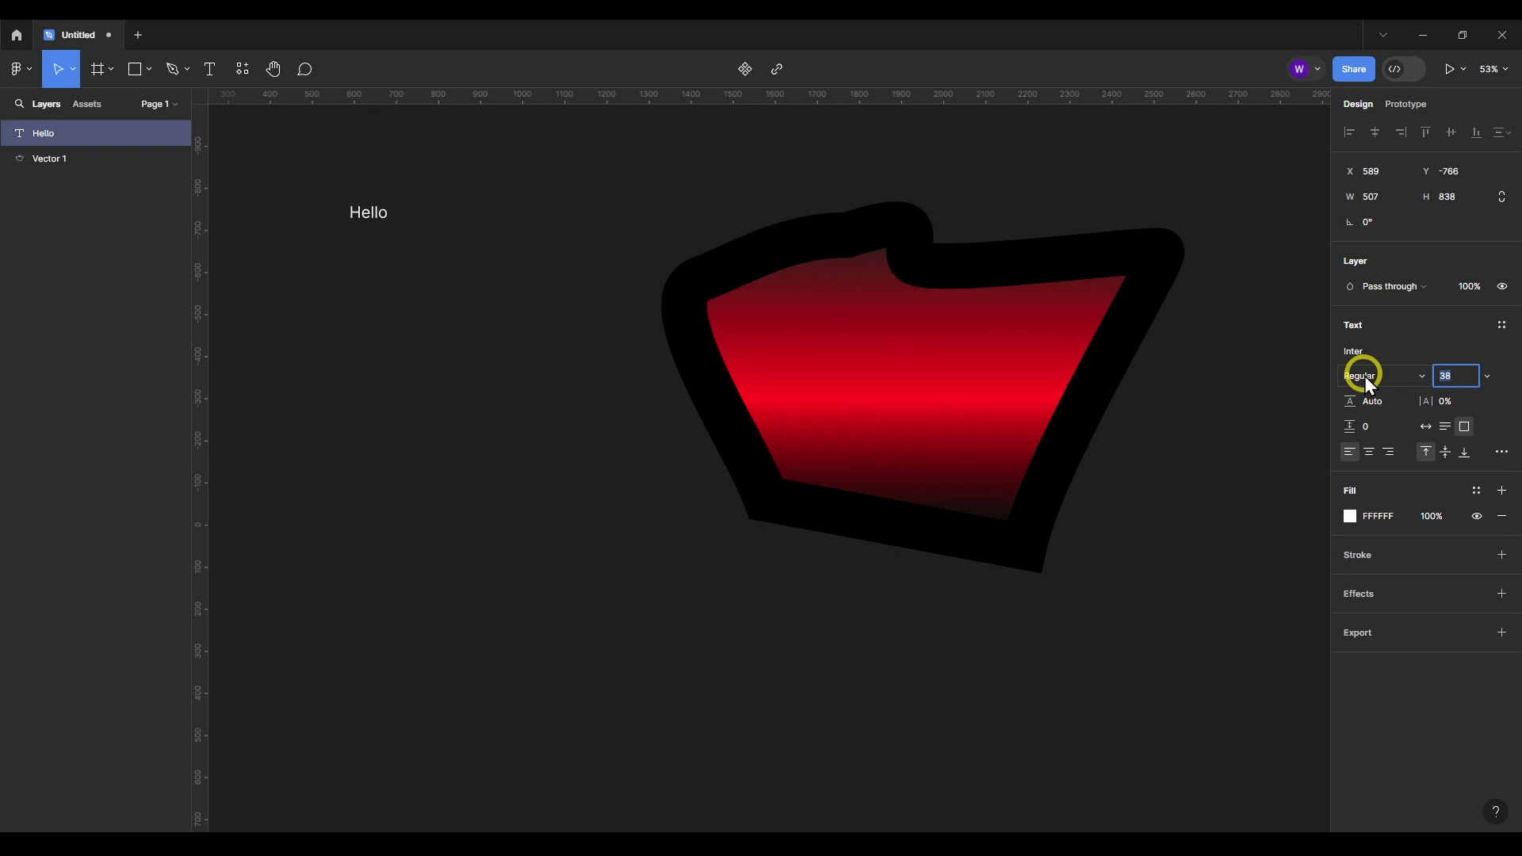
{"action": "key", "text": "Up"}
{"action": "key", "text": "Up"}
{"action": "key", "text": "Up"}
{"action": "key", "text": "Up"}
{"action": "key", "text": "Up"}
{"action": "key", "text": "Up"}
{"action": "key", "text": "Up"}
{"action": "key", "text": "Up"}
{"action": "key", "text": "Up"}
{"action": "key", "text": "Up"}
{"action": "key", "text": "Up"}
{"action": "key", "text": "Up"}
{"action": "key", "text": "Up"}
{"action": "key", "text": "Up"}
{"action": "key", "text": "Up"}
{"action": "key", "text": "Up"}
{"action": "key", "text": "Up"}
{"action": "key", "text": "Up"}
{"action": "key", "text": "Up"}
{"action": "key", "text": "Up"}
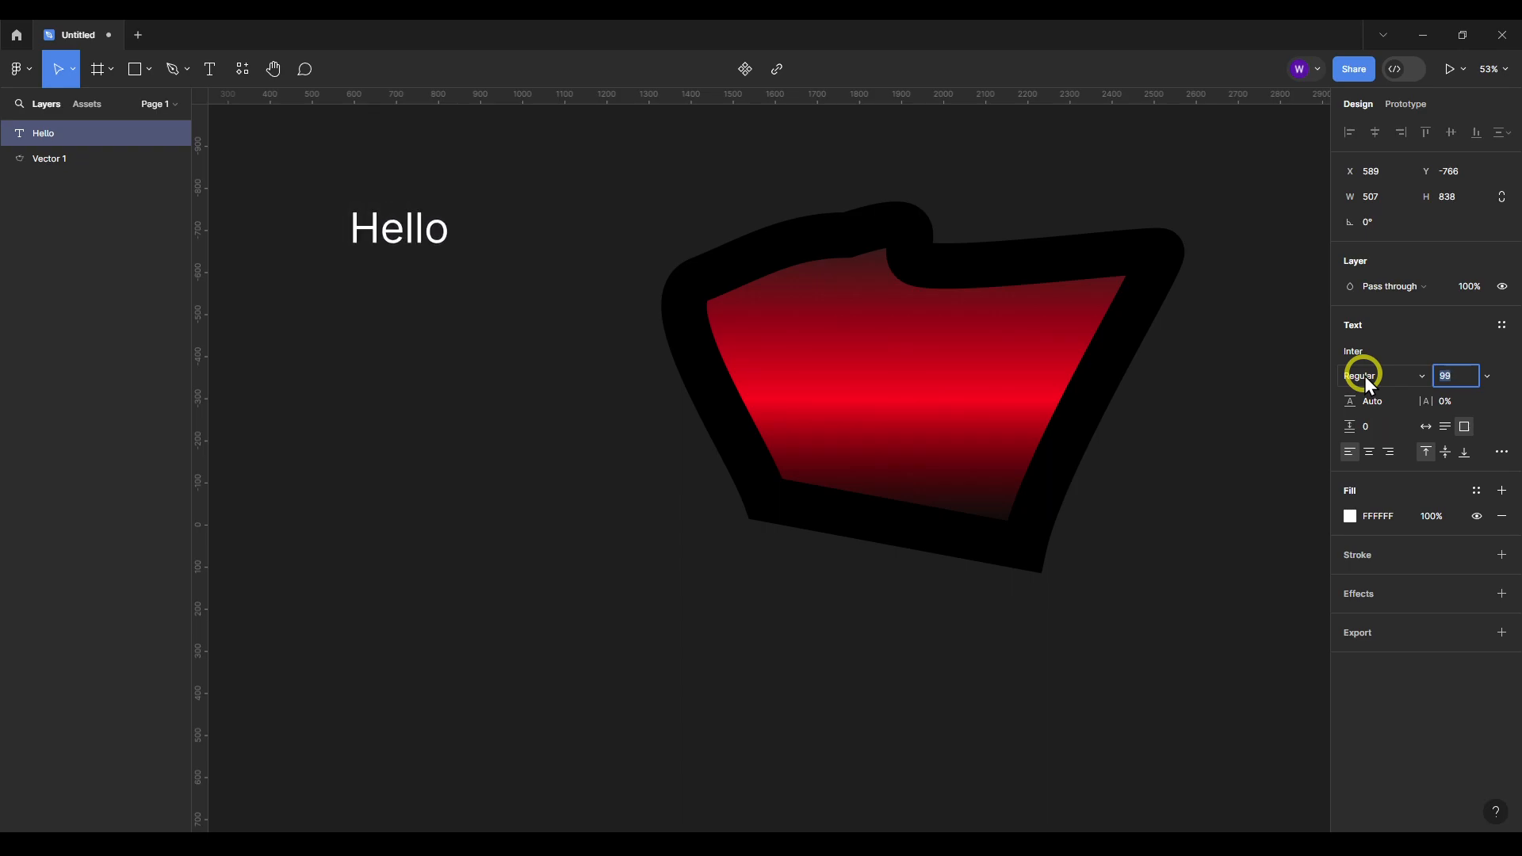
{"action": "key", "text": "Up"}
{"action": "key", "text": "Up"}
{"action": "key", "text": "Up"}
{"action": "key", "text": "Up"}
{"action": "key", "text": "Up"}
{"action": "key", "text": "Up"}
{"action": "key", "text": "Up"}
{"action": "key", "text": "Up"}
{"action": "key", "text": "Up"}
{"action": "key", "text": "Up"}
{"action": "key", "text": "Up"}
{"action": "key", "text": "Up"}
{"action": "key", "text": "Up"}
{"action": "key", "text": "Up"}
{"action": "key", "text": "Up"}
{"action": "key", "text": "Up"}
{"action": "key", "text": "Up"}
{"action": "key", "text": "Up"}
{"action": "key", "text": "Up"}
{"action": "key", "text": "Up"}
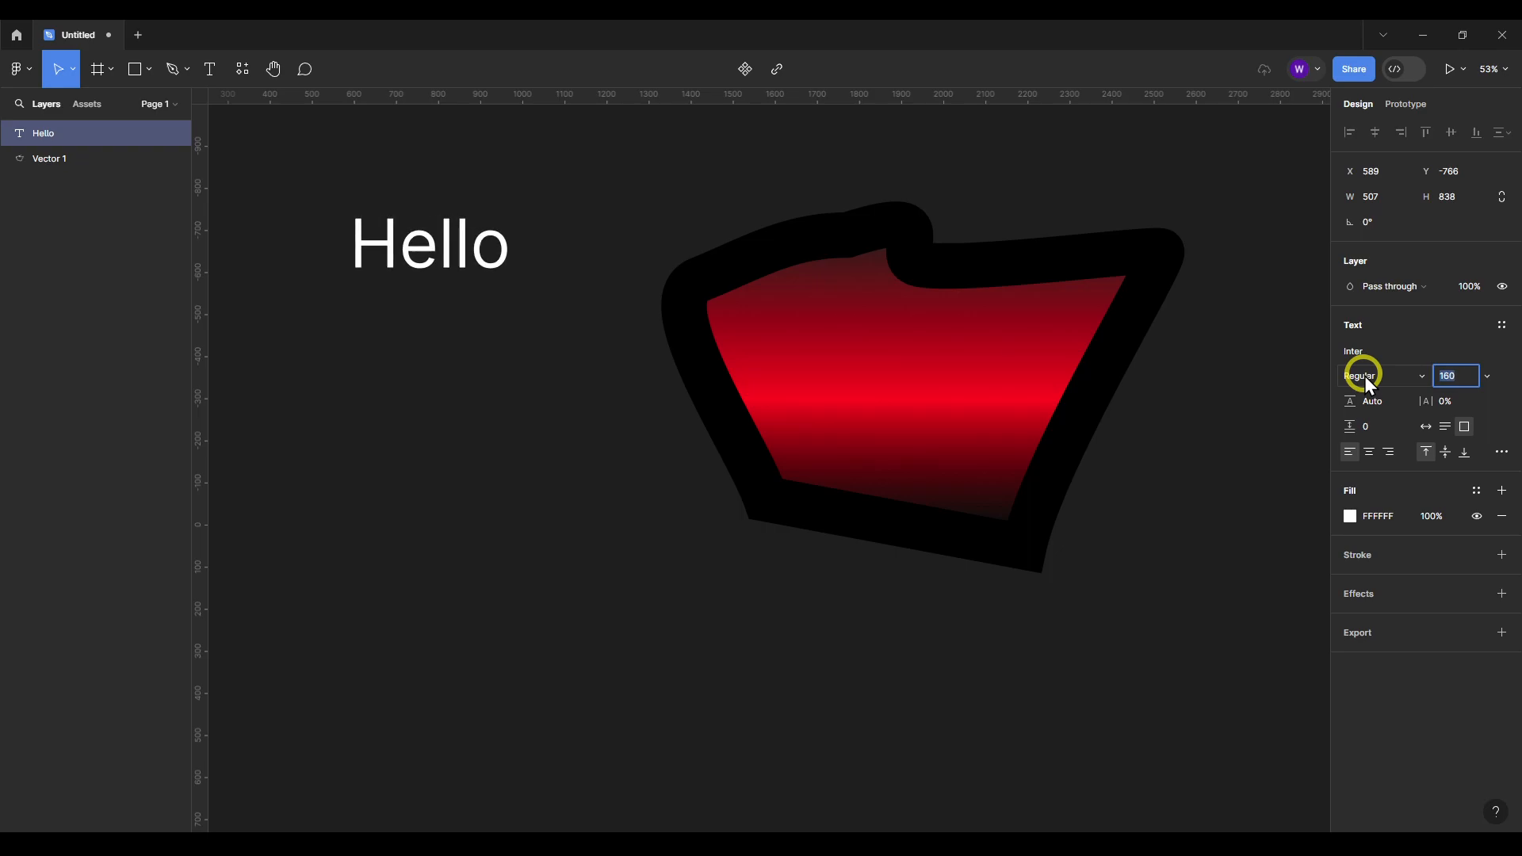
{"action": "key", "text": "Up"}
{"action": "key", "text": "Up"}
{"action": "key", "text": "Up"}
{"action": "key", "text": "Up"}
{"action": "key", "text": "Up"}
{"action": "key", "text": "Up"}
{"action": "key", "text": "Up"}
{"action": "key", "text": "Up"}
{"action": "key", "text": "Up"}
{"action": "key", "text": "Up"}
{"action": "key", "text": "Up"}
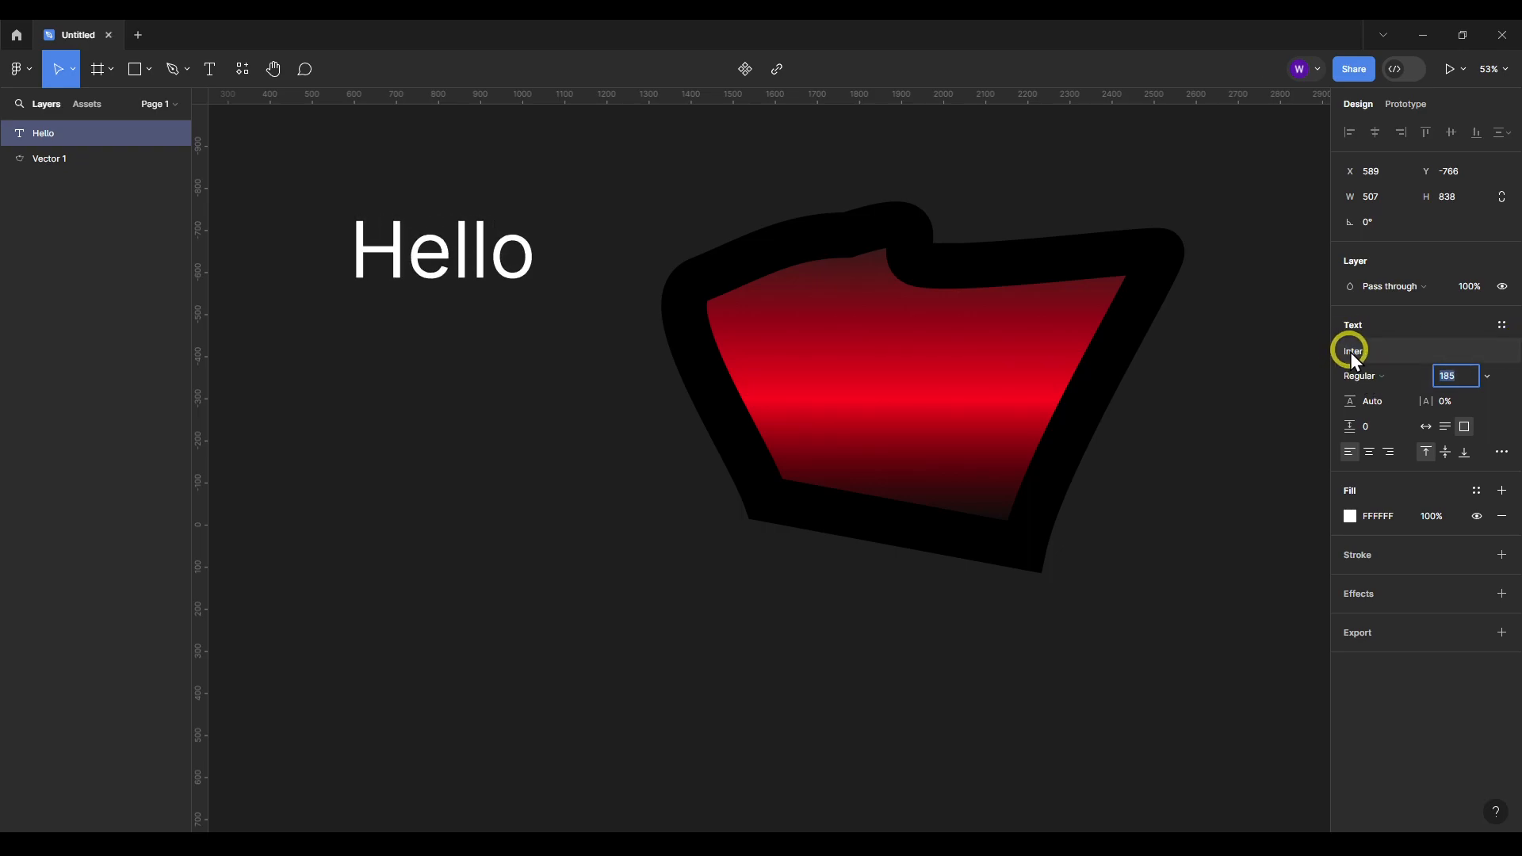
Change the "Hello" text's font to Inria Serif and resize its box to about 646 × 259.
{"action": "left_click", "coordinate": [1349, 352]}
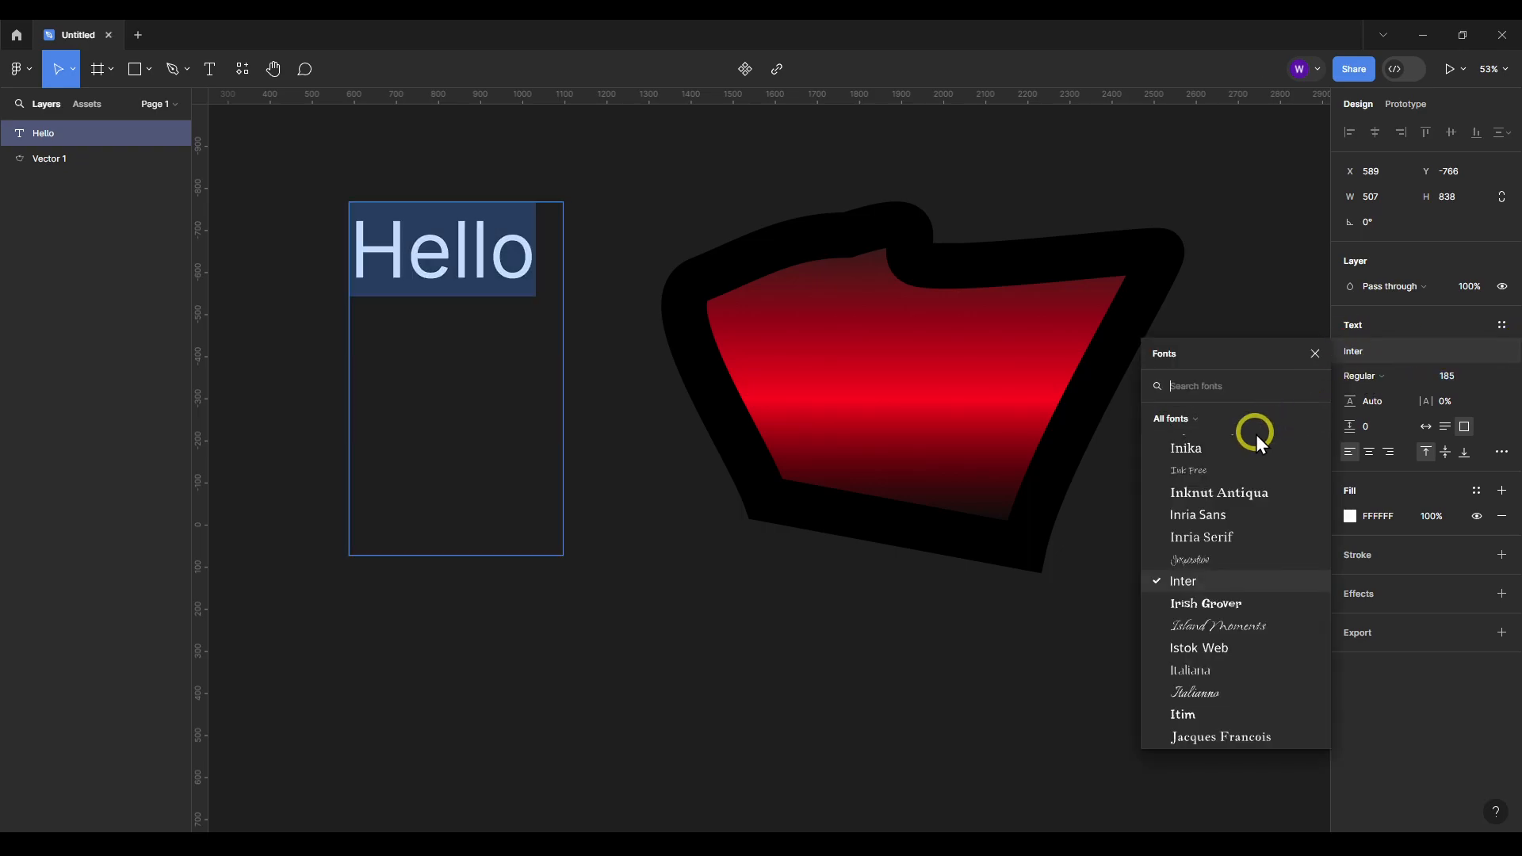
{"action": "left_click", "coordinate": [1242, 543]}
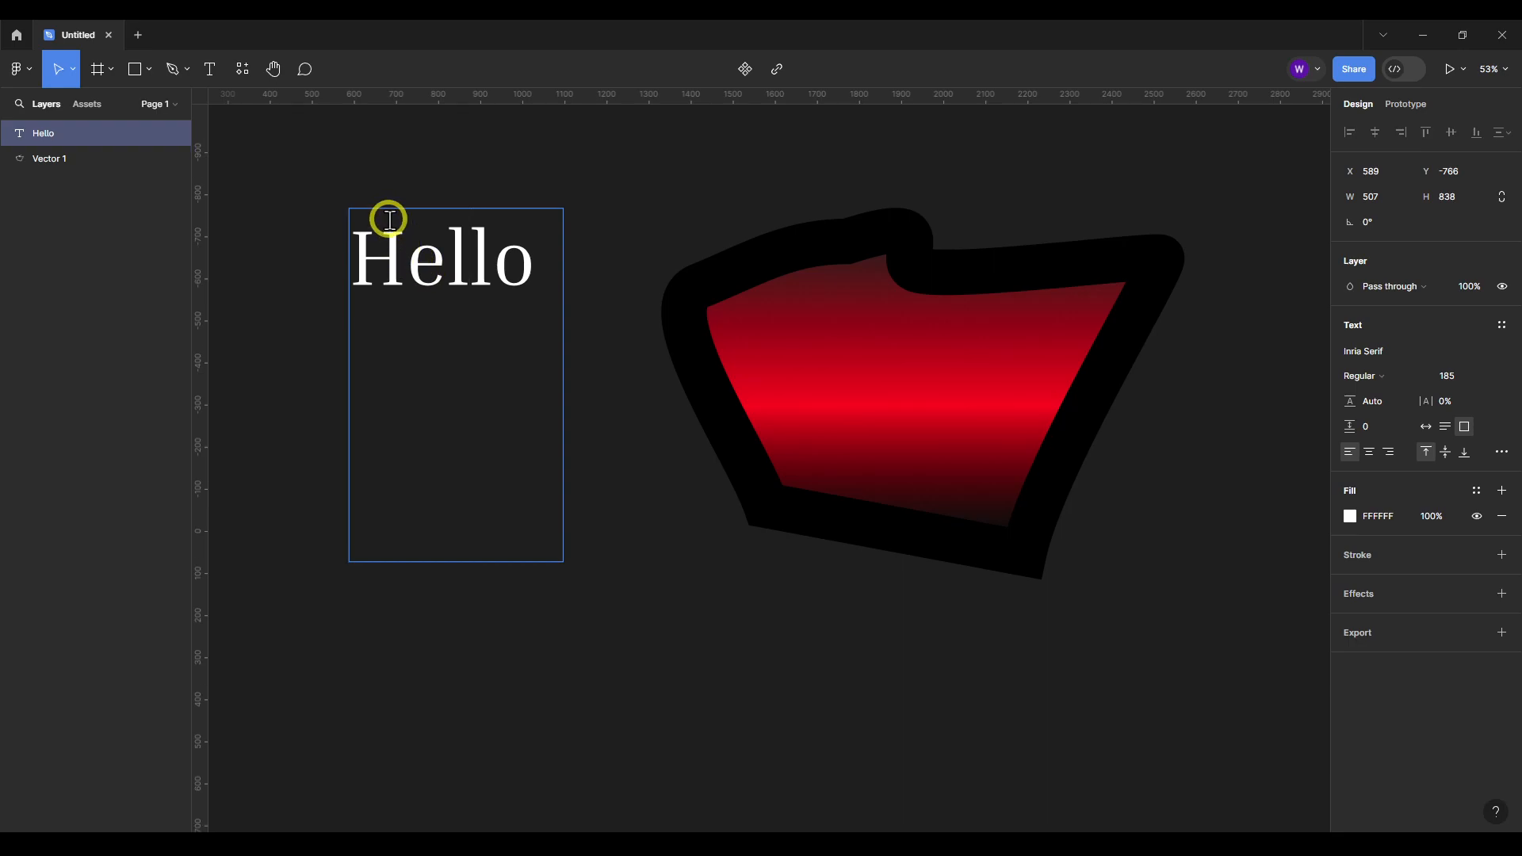
{"action": "scroll", "coordinate": [388, 220], "scroll_direction": "up", "scroll_amount": 3}
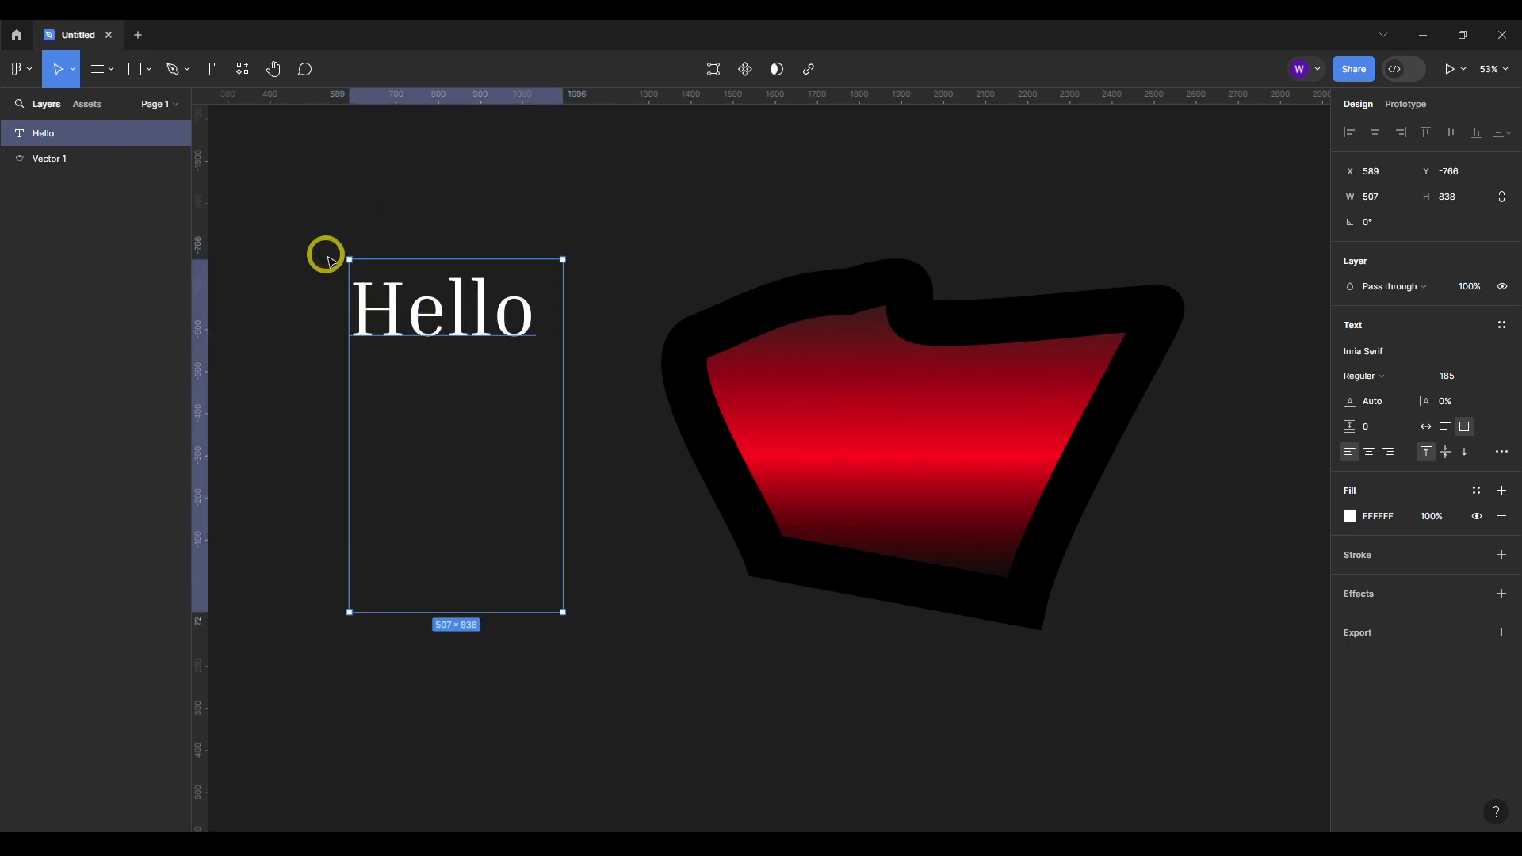
{"action": "left_click_drag", "start_coordinate": [346, 611], "coordinate": [290, 368]}
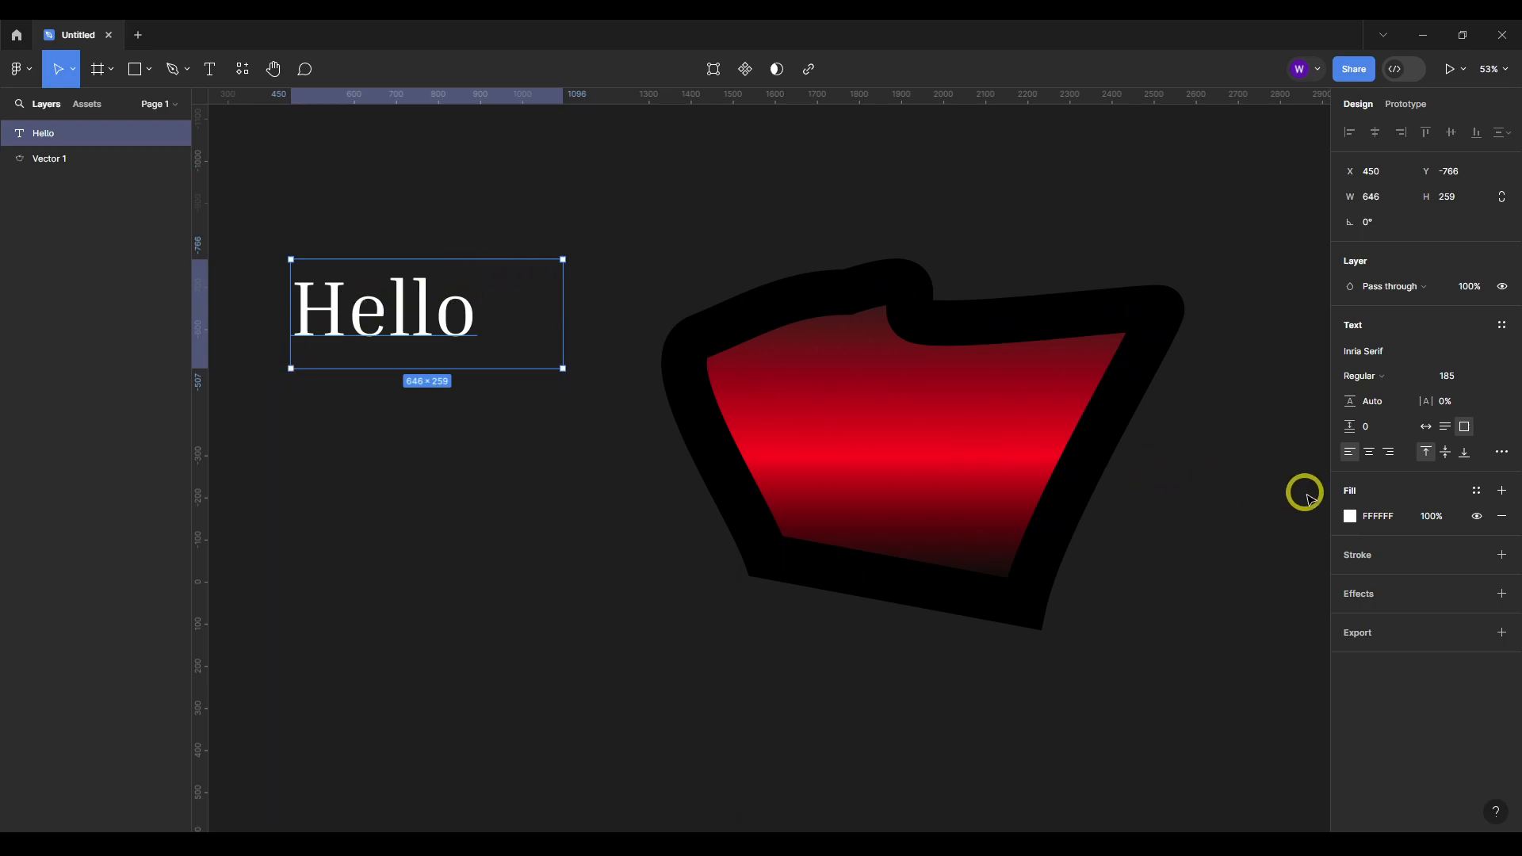
Replace the "Hello" text's white fill with a black outside stroke of weight 4.
{"action": "left_click", "coordinate": [1501, 516]}
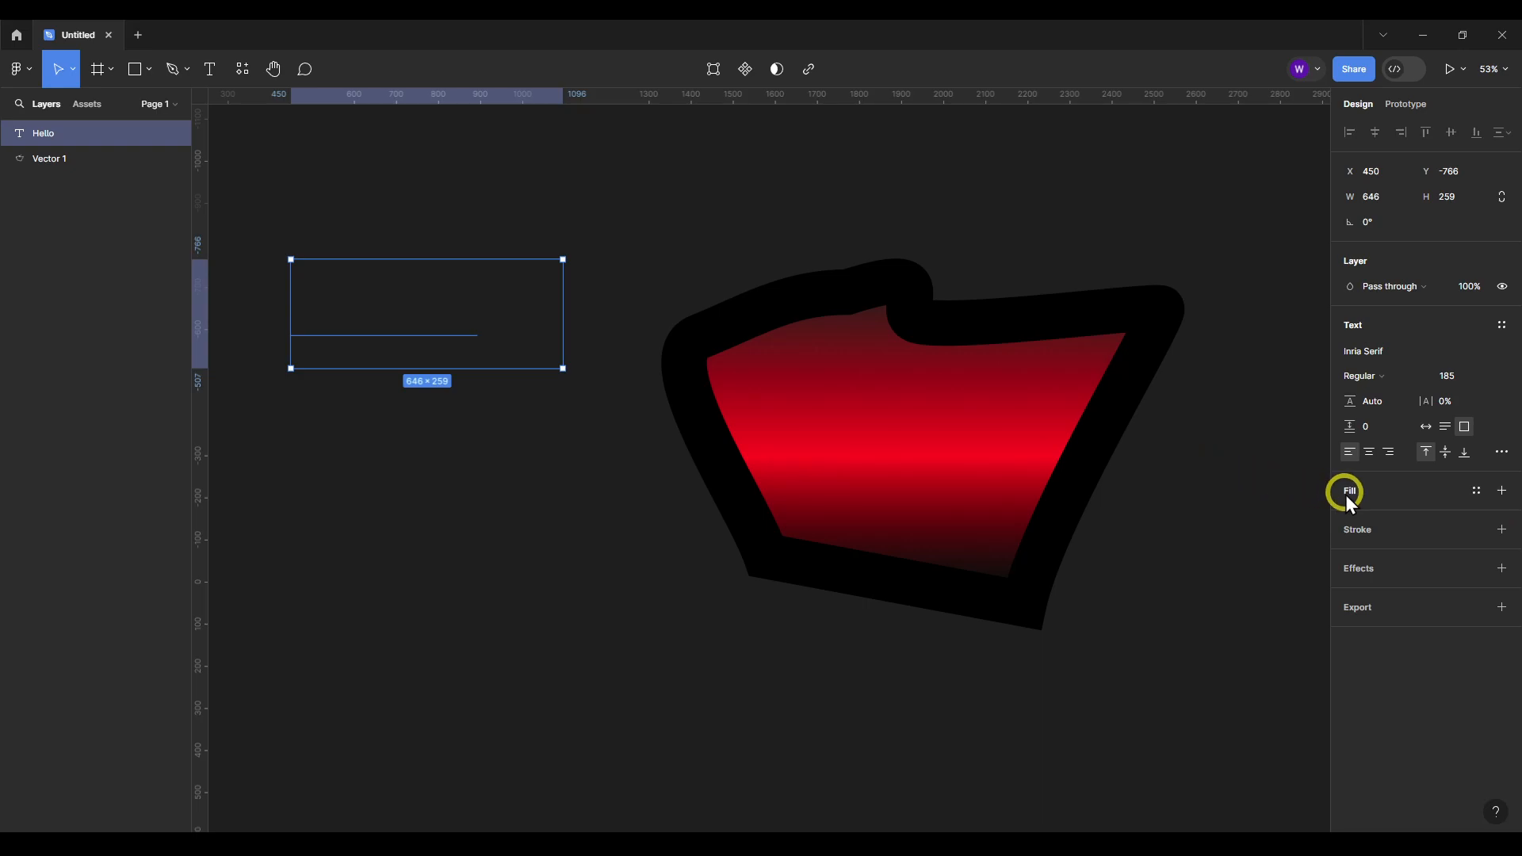
{"action": "left_click", "coordinate": [1500, 528]}
{"action": "left_click_drag", "start_coordinate": [1427, 580], "coordinate": [765, 442]}
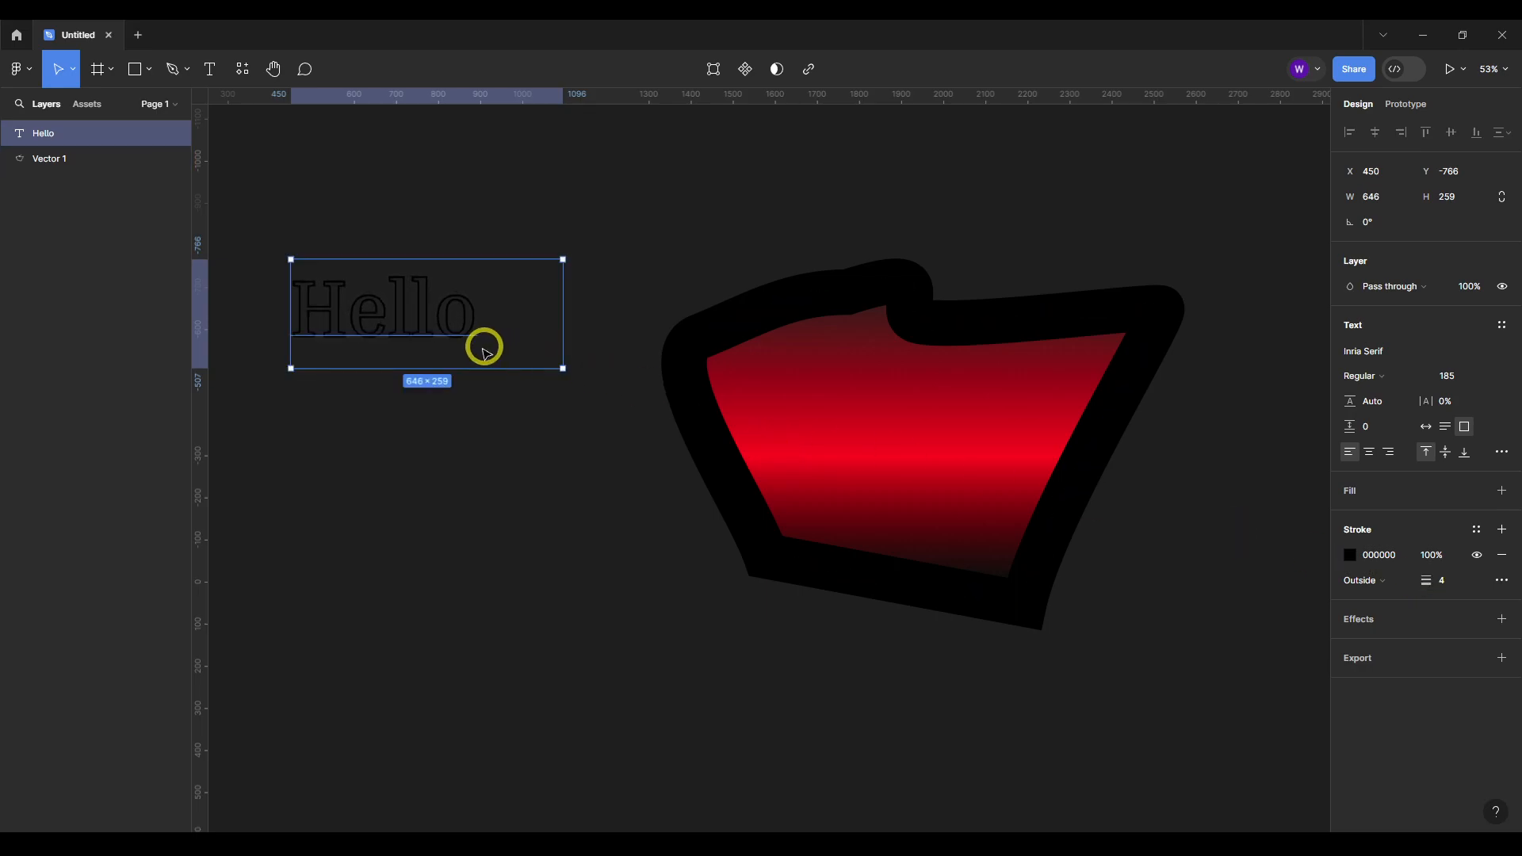
Delete the red gradient vector shape from the canvas.
{"action": "left_click", "coordinate": [753, 322]}
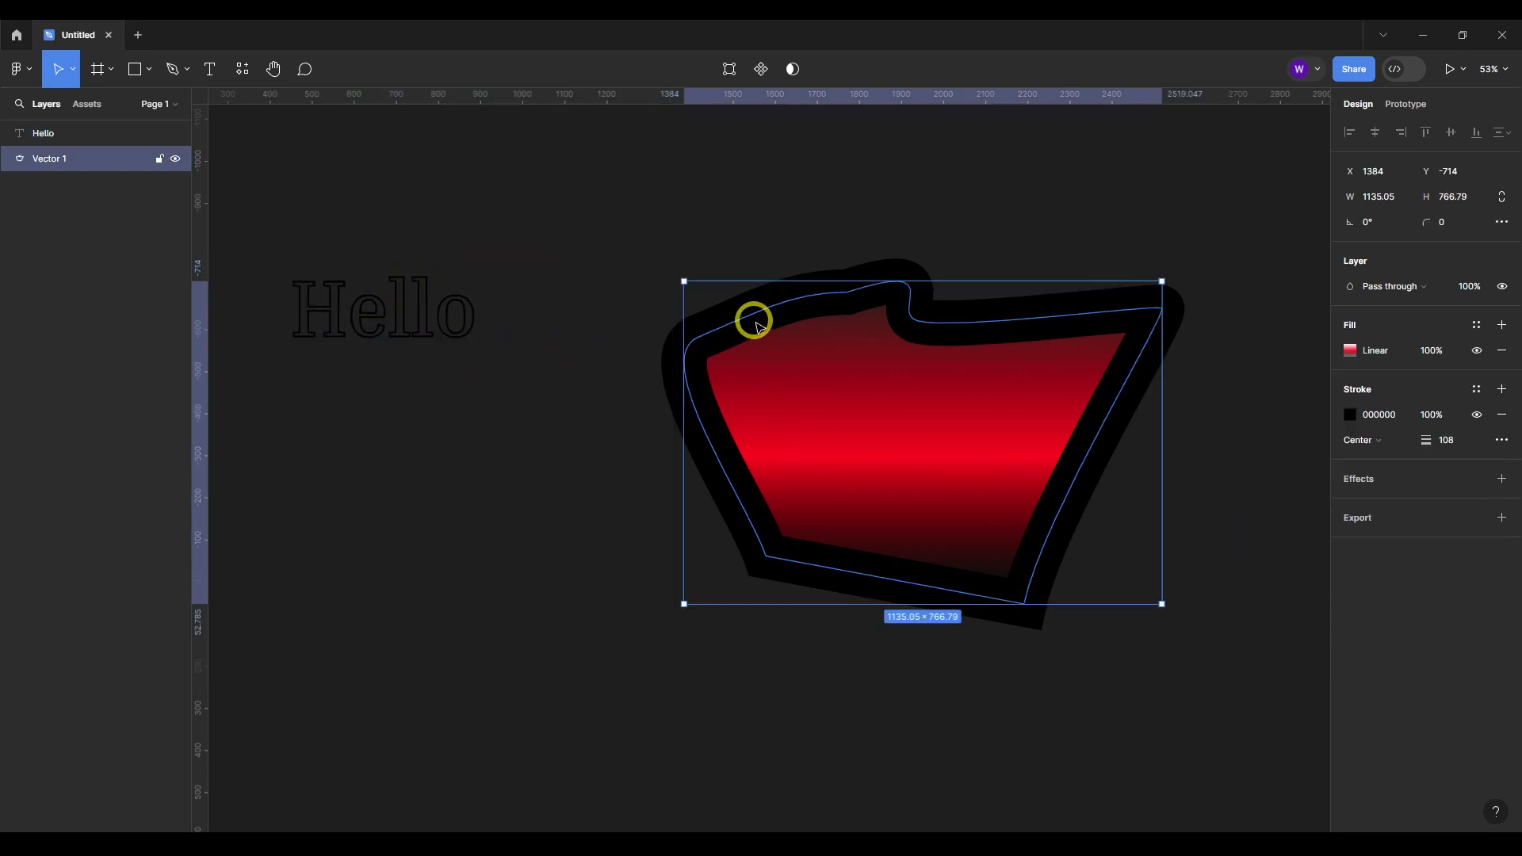
{"action": "key", "text": "Delete"}
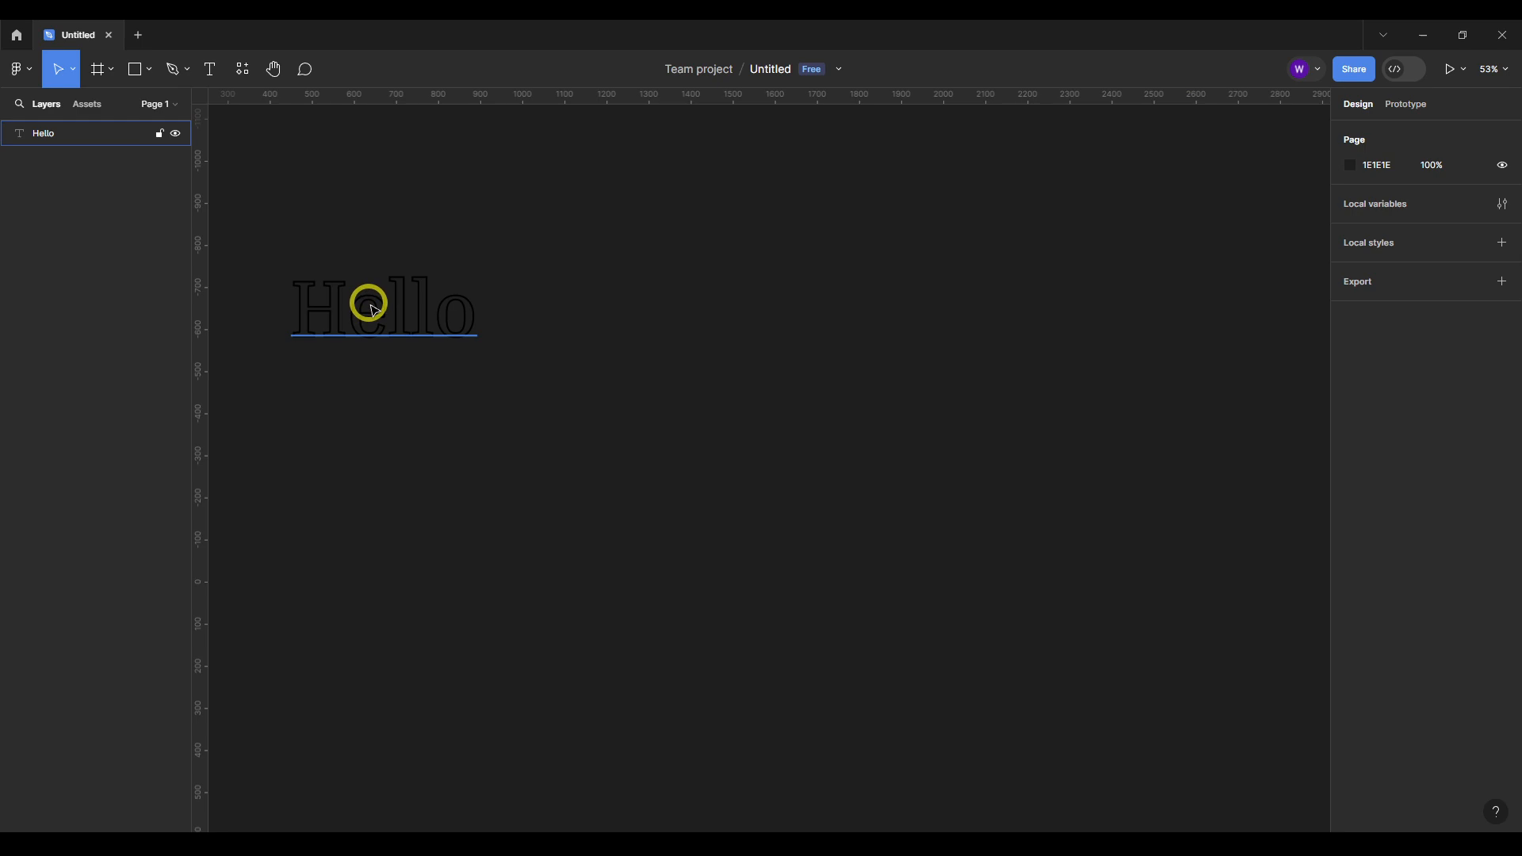
Move the "Hello" text across the canvas to about X 1371, Y -470.
{"action": "left_click_drag", "start_coordinate": [403, 304], "coordinate": [784, 436]}
{"action": "scroll", "coordinate": [781, 437], "scroll_direction": "down", "scroll_amount": 2}
{"action": "scroll", "coordinate": [788, 426], "scroll_direction": "up", "scroll_amount": 10}
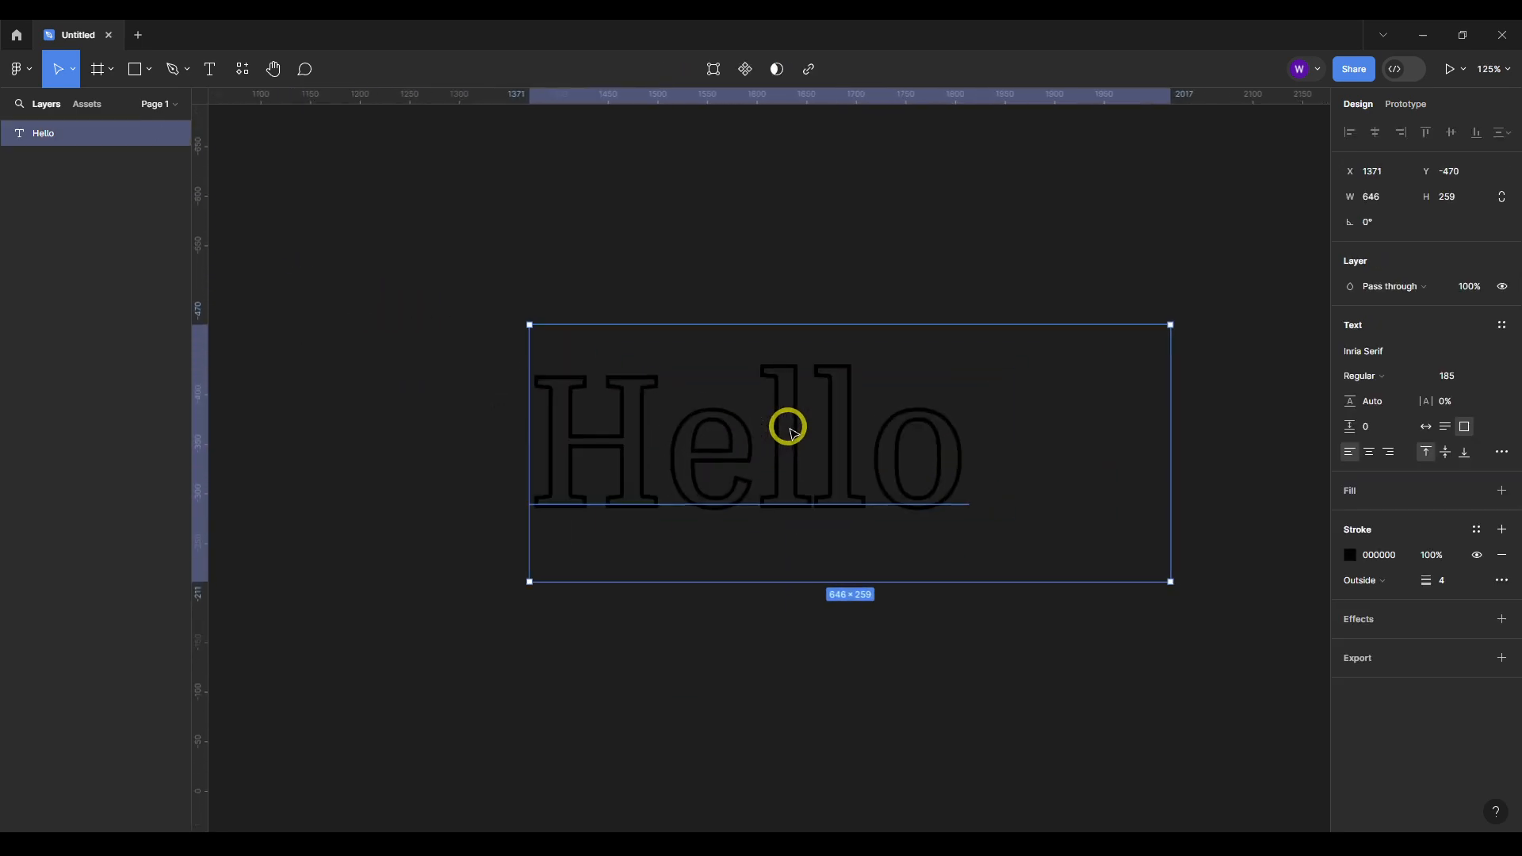
{"action": "scroll", "coordinate": [787, 426], "scroll_direction": "down", "scroll_amount": 1}
Widen the stroke of the "Hello" text to 21, switch its position to Inside and reduce its weight to 6.
{"action": "mouse_move", "coordinate": [1426, 580]}
{"action": "left_mouse_down"}
{"action": "mouse_move", "coordinate": [1490, 579]}
{"action": "mouse_move", "coordinate": [1431, 579]}
{"action": "mouse_move", "coordinate": [1458, 579]}
{"action": "left_mouse_up"}
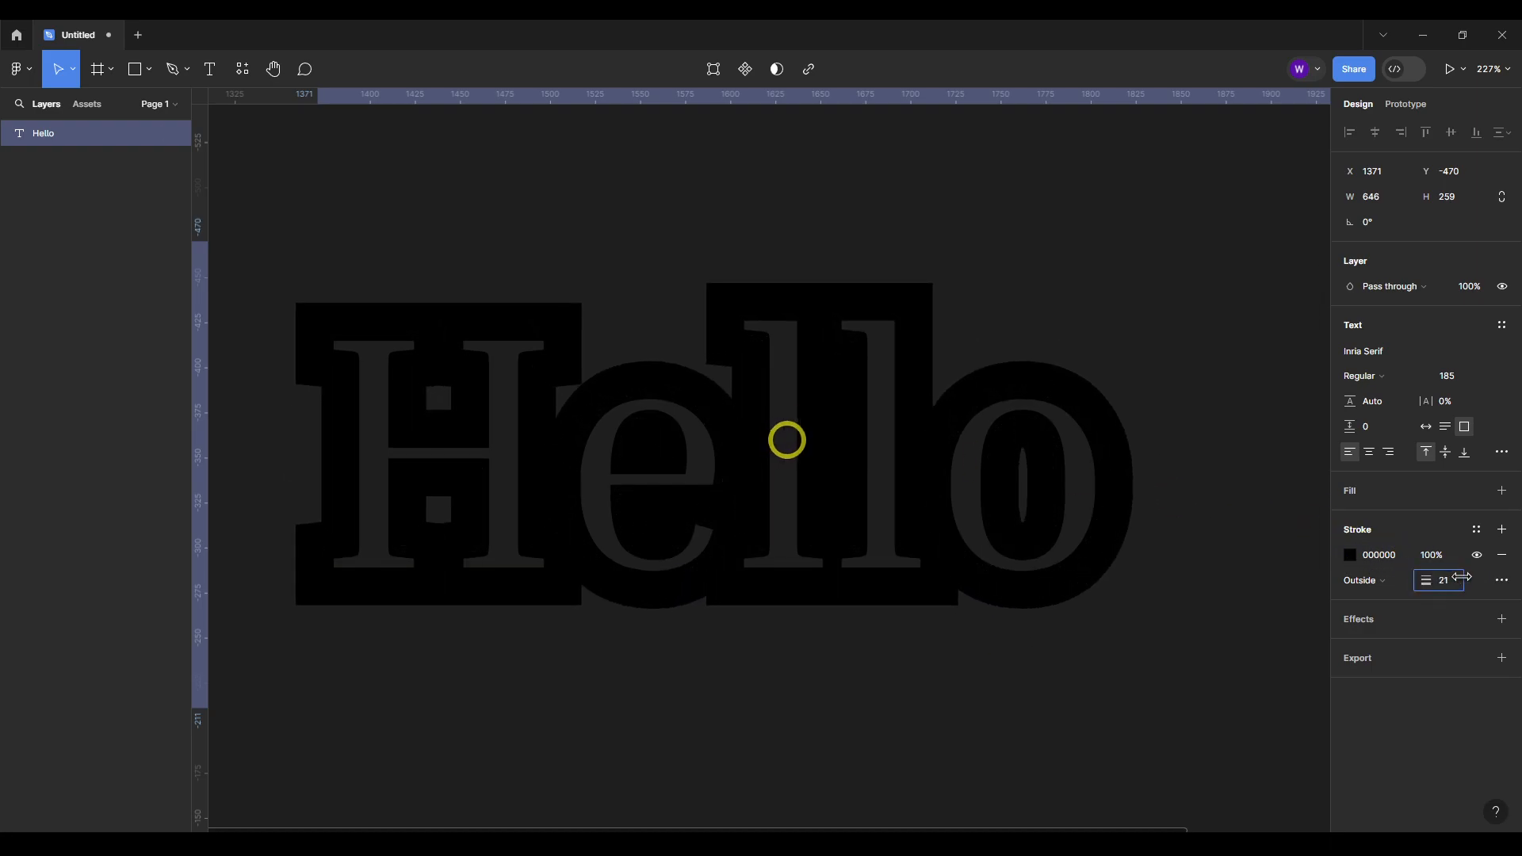
{"action": "left_click", "coordinate": [1360, 581]}
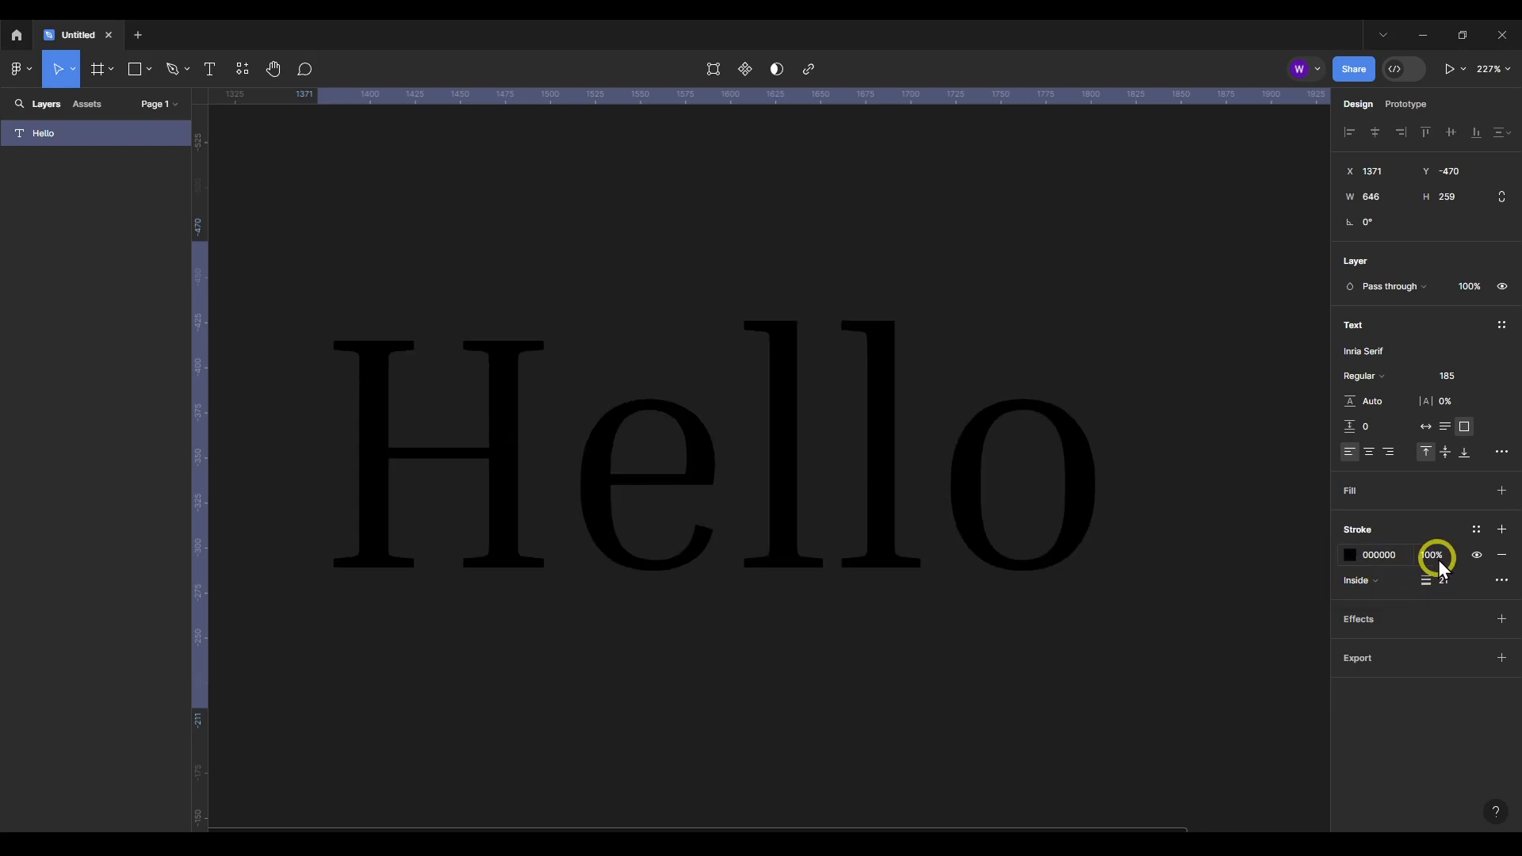
{"action": "left_click_drag", "start_coordinate": [1430, 579], "coordinate": [1409, 581]}
Add a light grey D9D9D9 fill to the "Hello" text and set its stroke position to Outside.
{"action": "left_click", "coordinate": [1502, 491]}
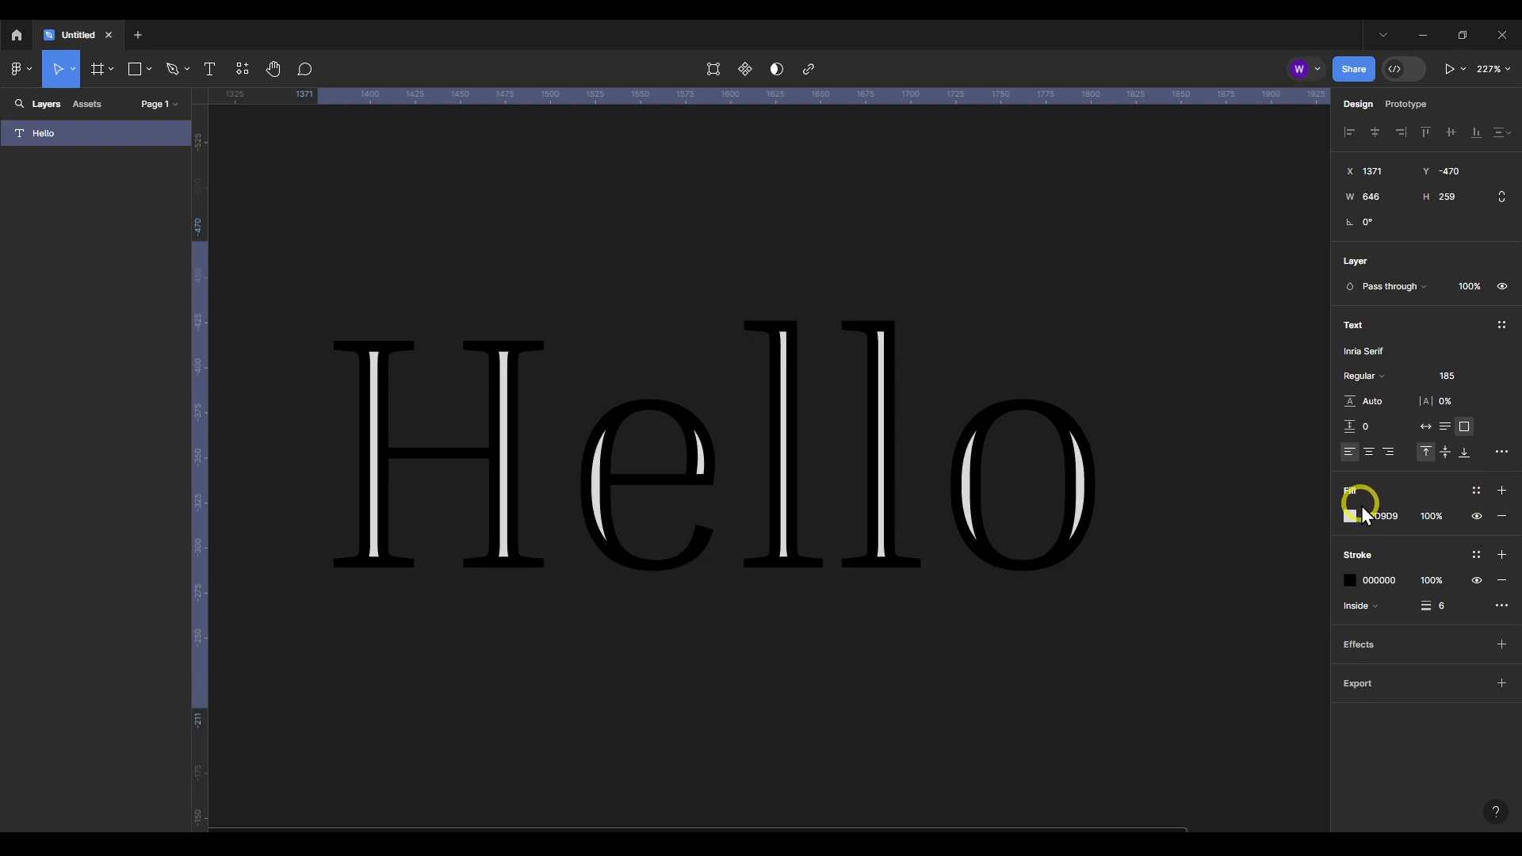
{"action": "left_click", "coordinate": [1352, 606]}
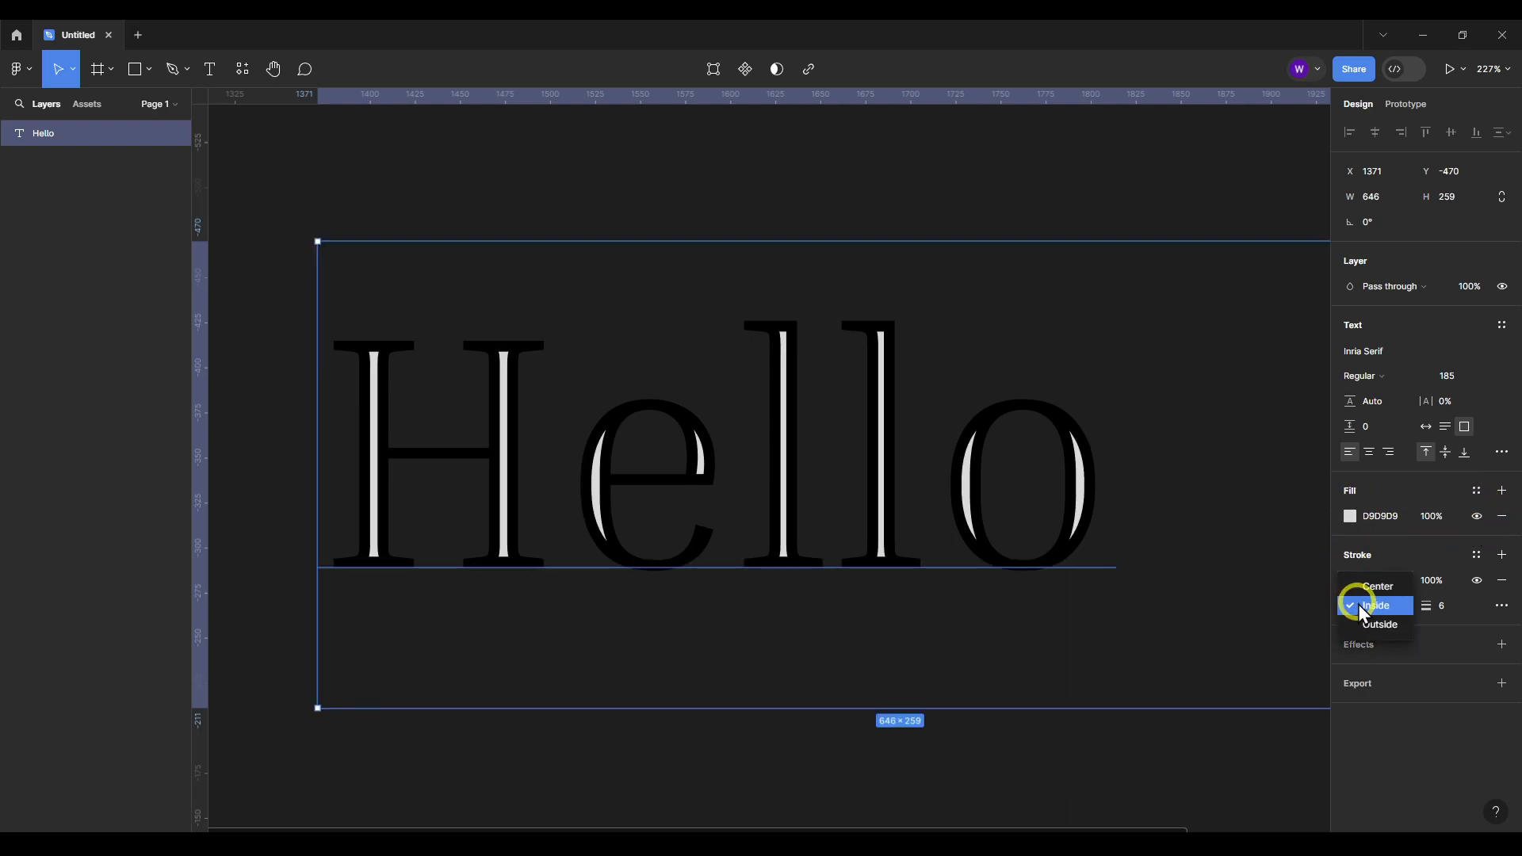
{"action": "left_click", "coordinate": [1367, 624]}
Change the fill colour of the "Hello" text to pure red FF0000.
{"action": "left_click", "coordinate": [1362, 520]}
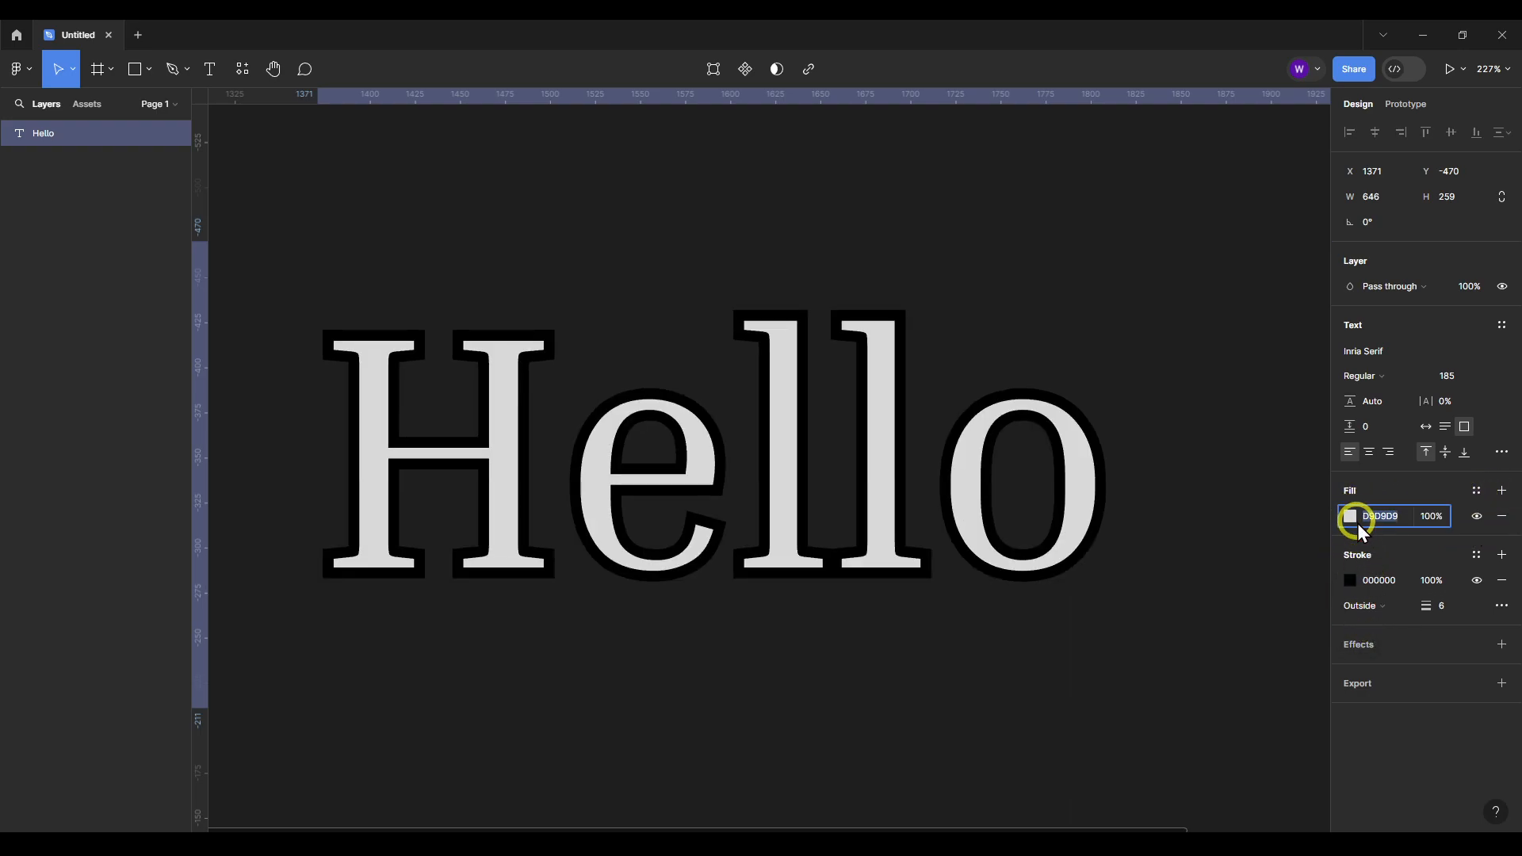
{"action": "left_click", "coordinate": [1351, 518]}
{"action": "left_click_drag", "start_coordinate": [1300, 474], "coordinate": [1333, 426]}
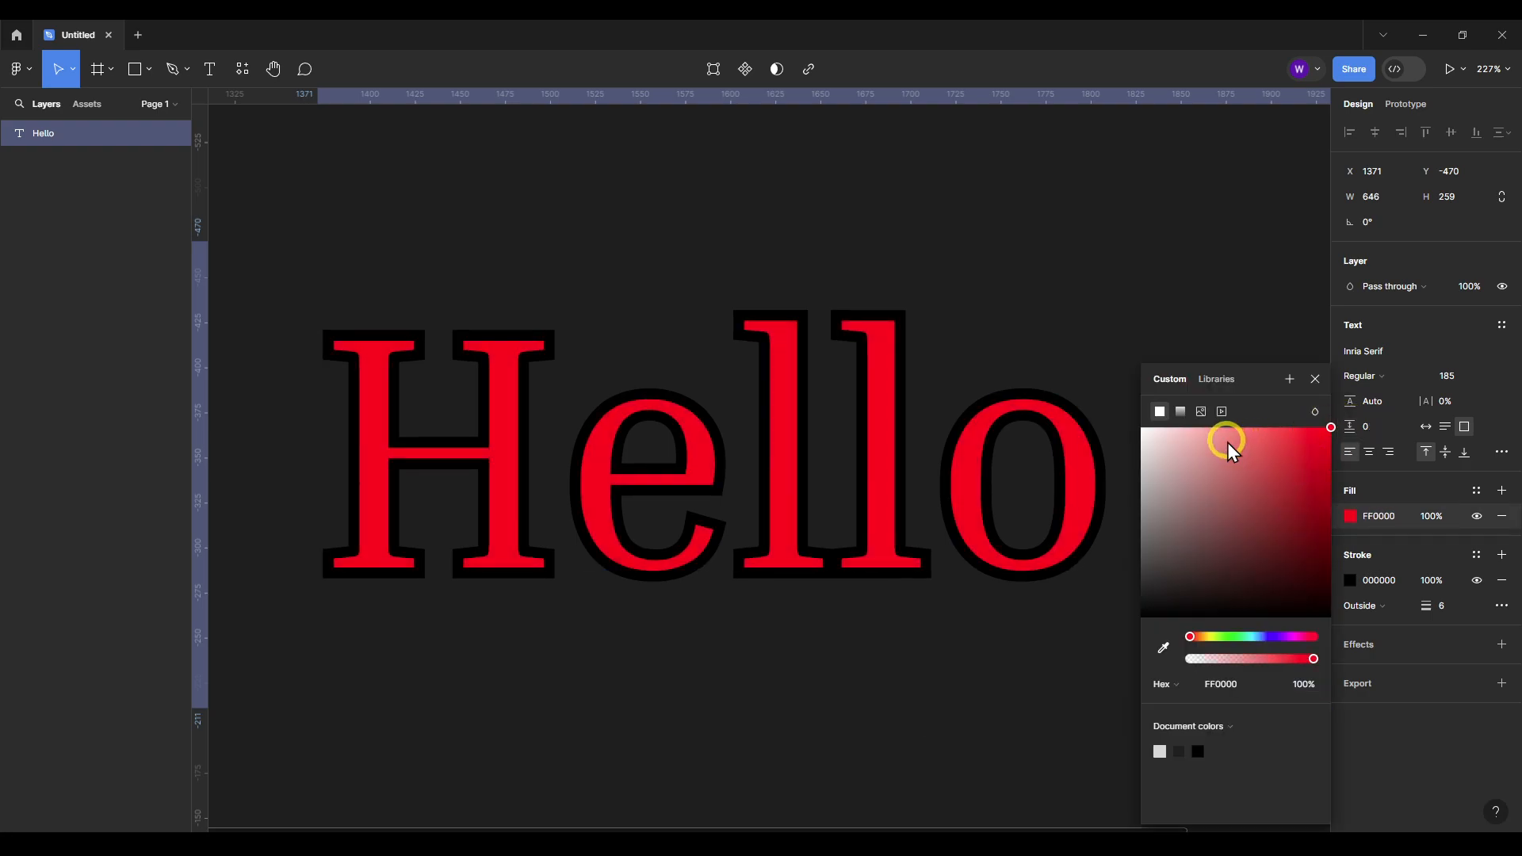
Switch the text's fill to a linear gradient and recolour its first stop to green 00F6AD.
{"action": "left_click", "coordinate": [1181, 411]}
{"action": "left_click", "coordinate": [1323, 517]}
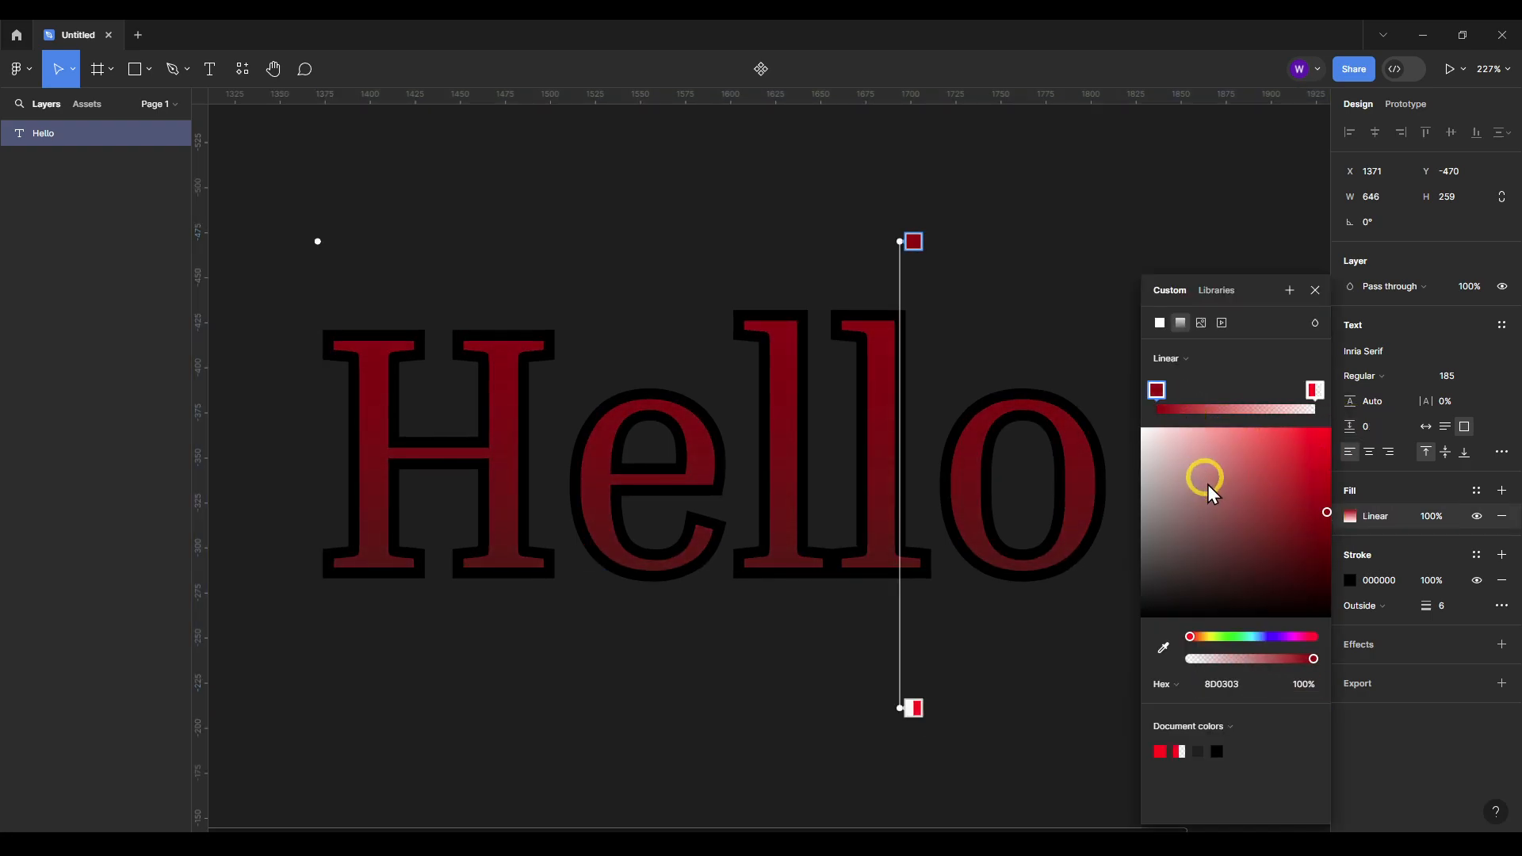
{"action": "left_click_drag", "start_coordinate": [1238, 634], "coordinate": [1272, 637]}
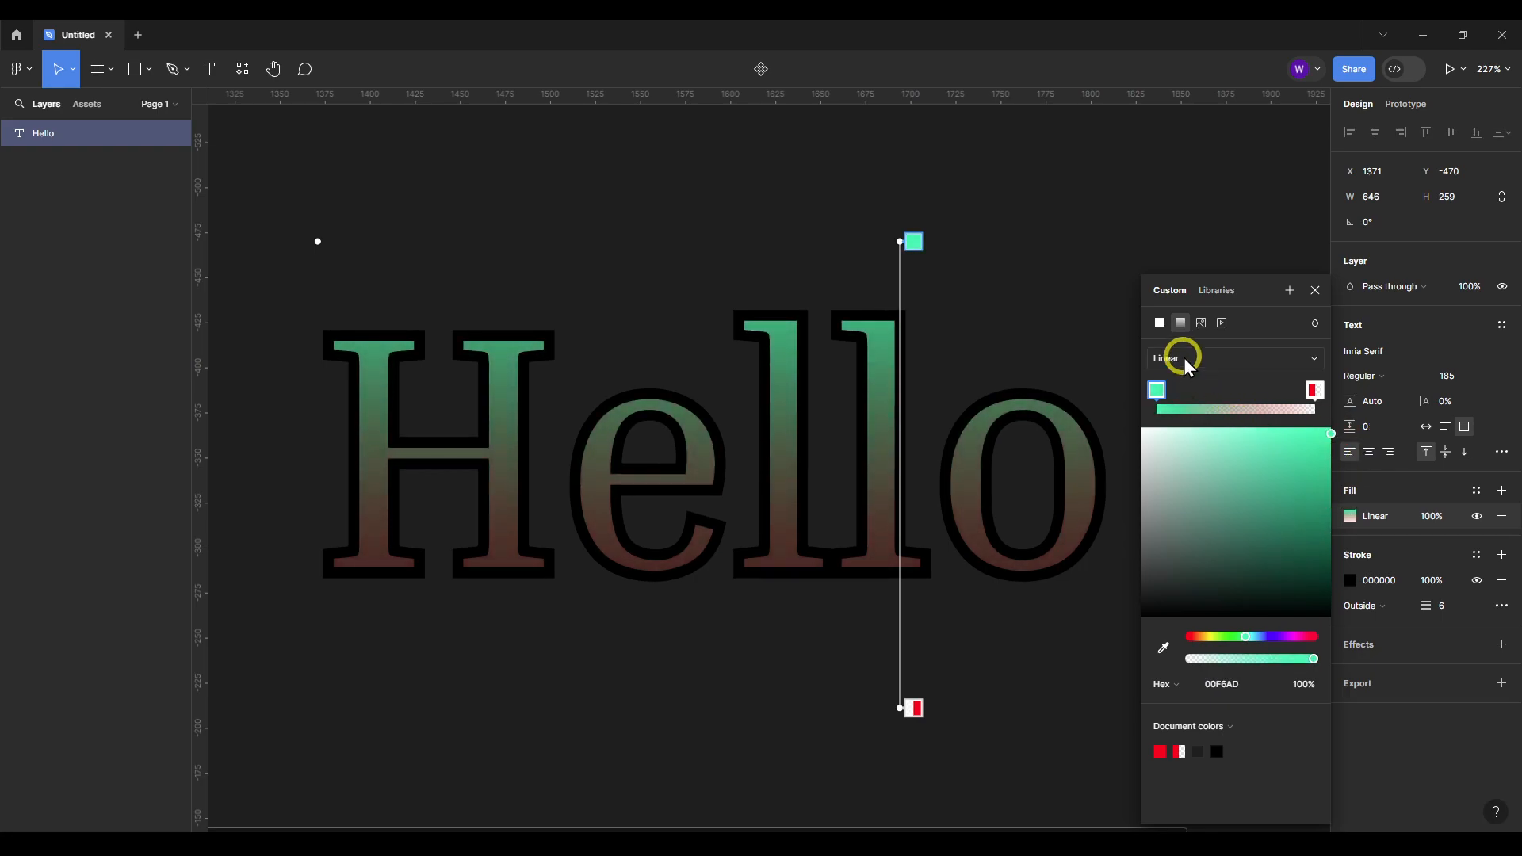
Try an image fill on the "Hello" text, then return it to a solid 00F6AD fill.
{"action": "left_click", "coordinate": [1201, 322]}
{"action": "left_click", "coordinate": [1225, 457]}
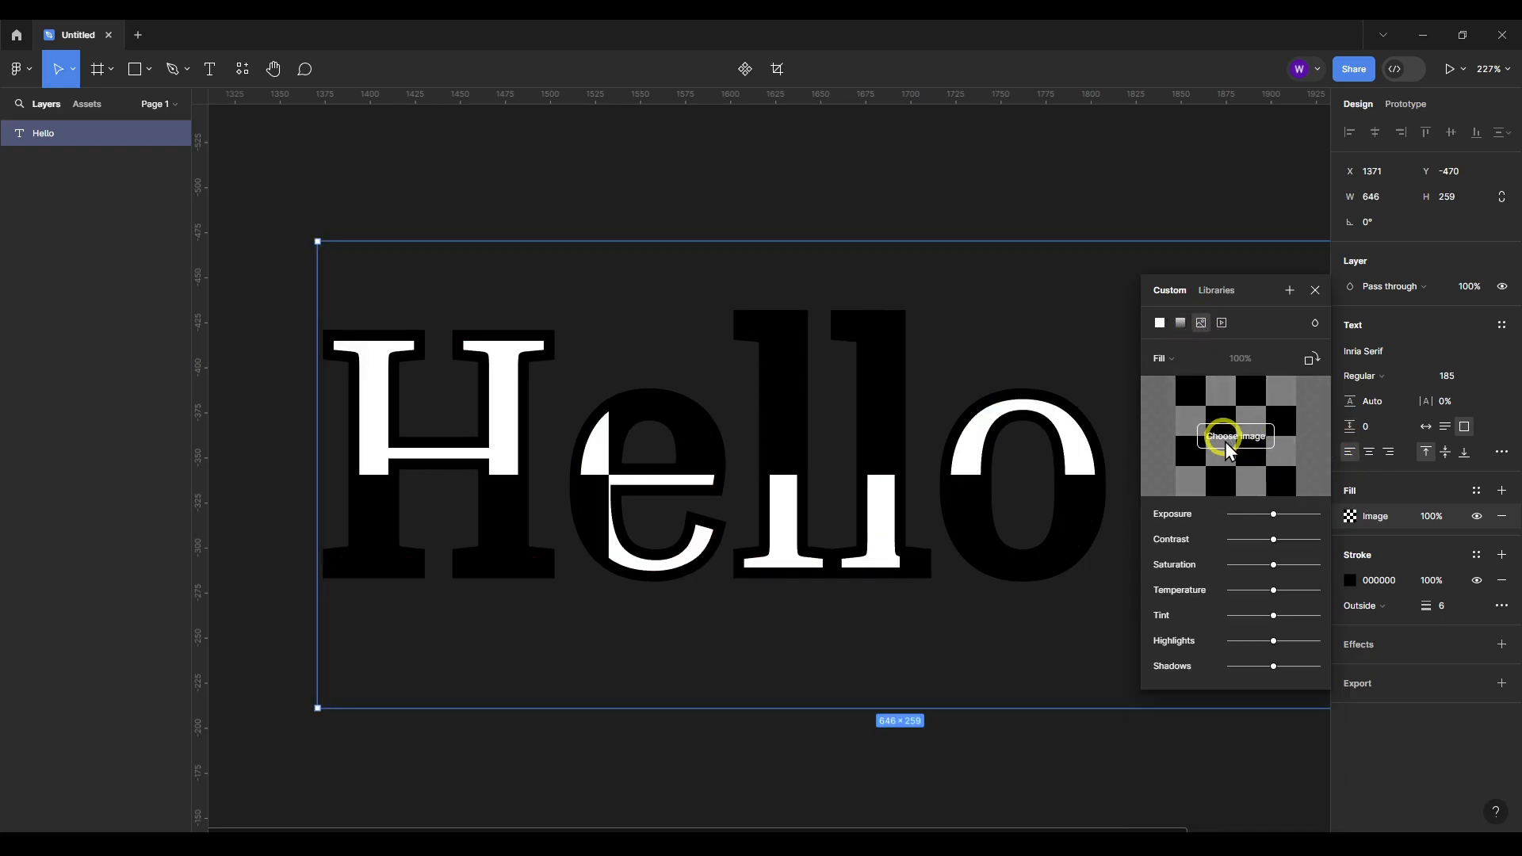
{"action": "left_click", "coordinate": [1160, 323]}
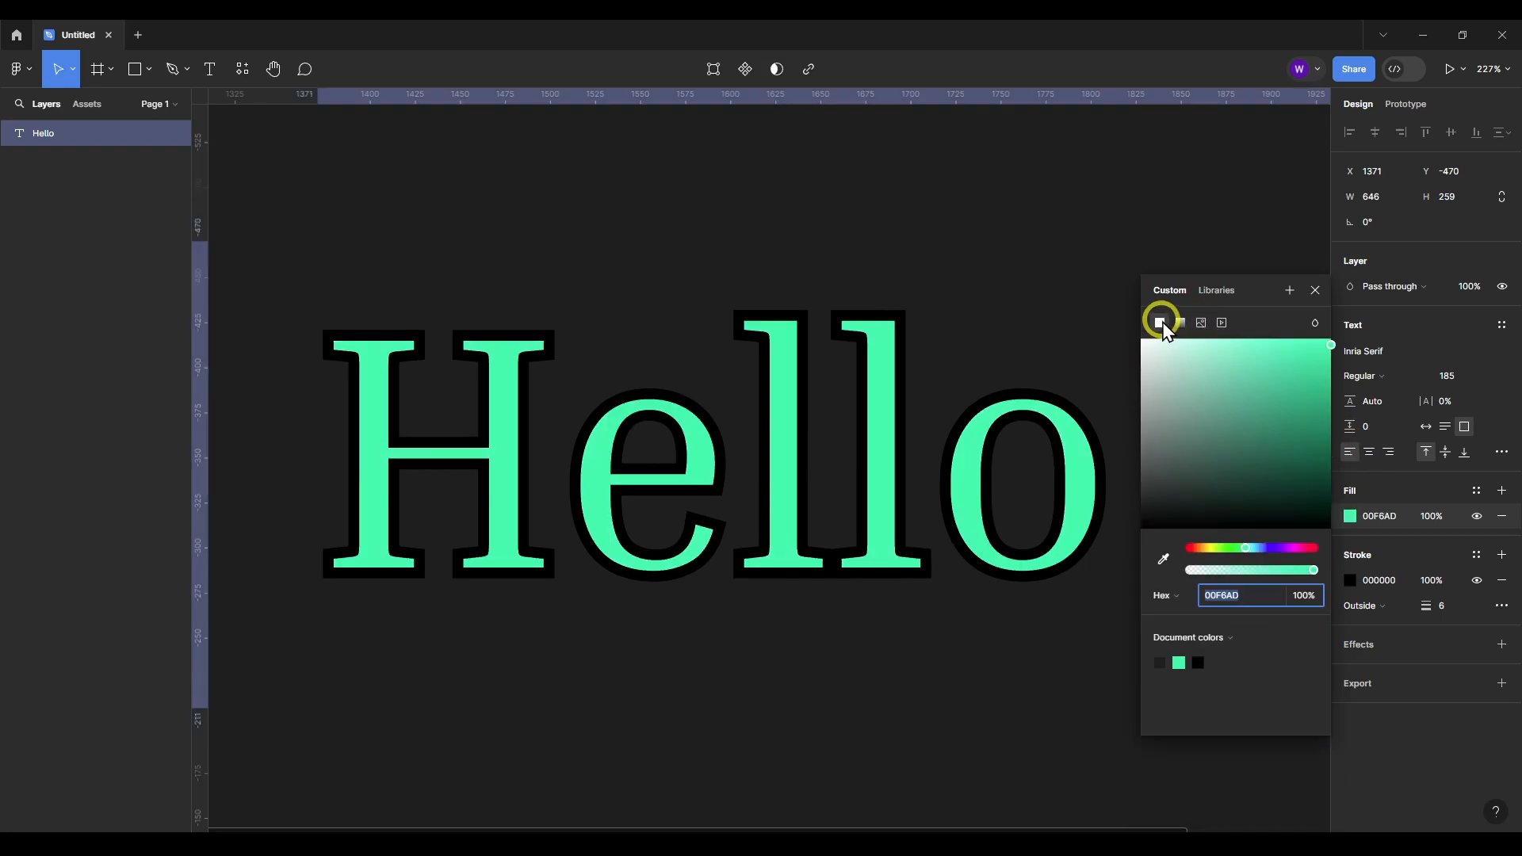
Try a video fill on the text, then apply a linear gradient with its first stop set to near-black 010D09.
{"action": "left_click", "coordinate": [1222, 325]}
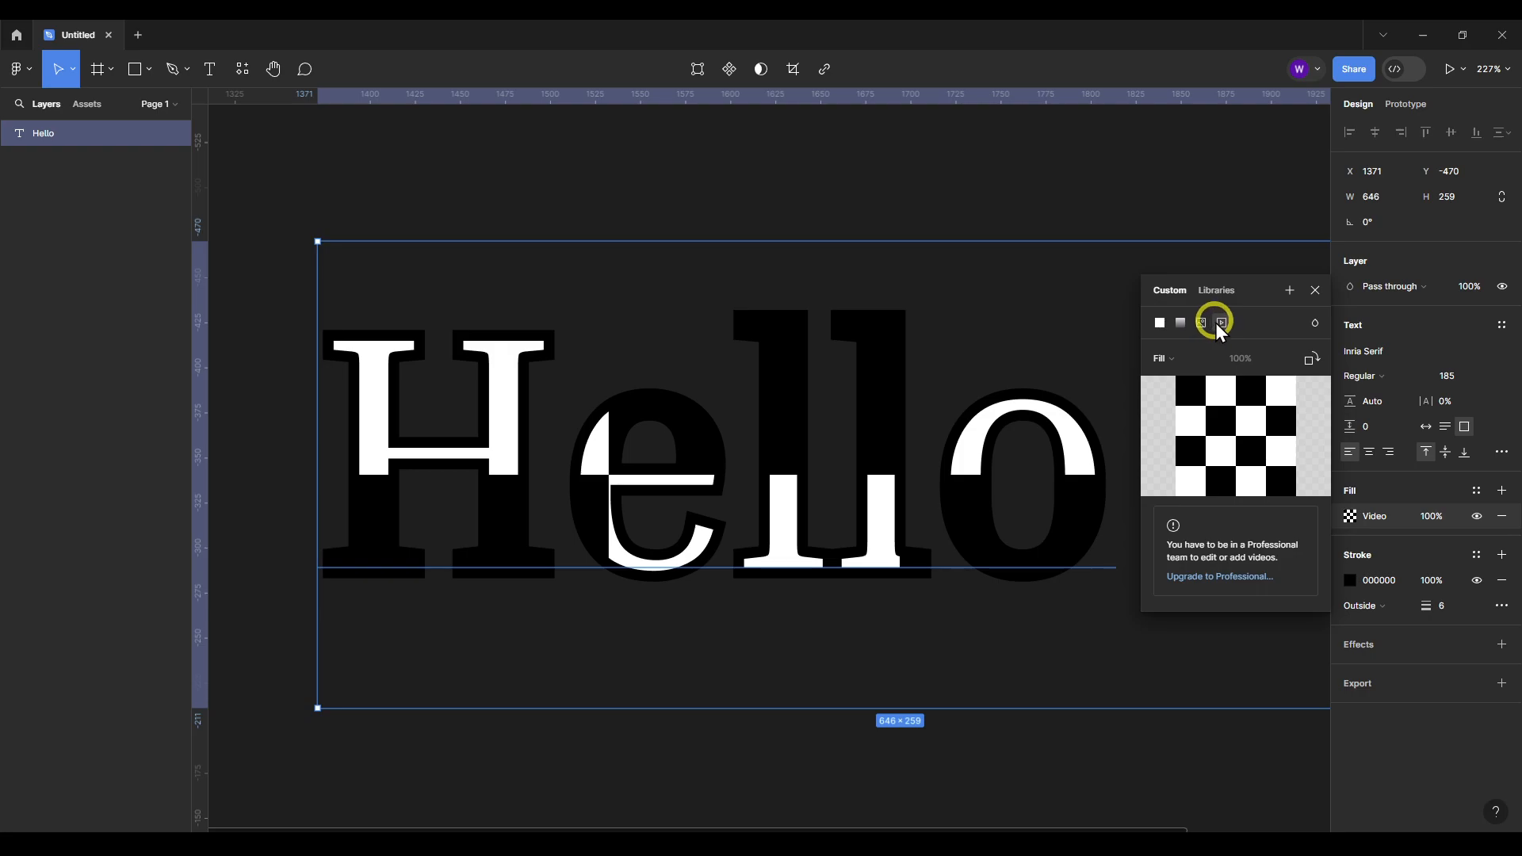
{"action": "left_click", "coordinate": [1181, 323]}
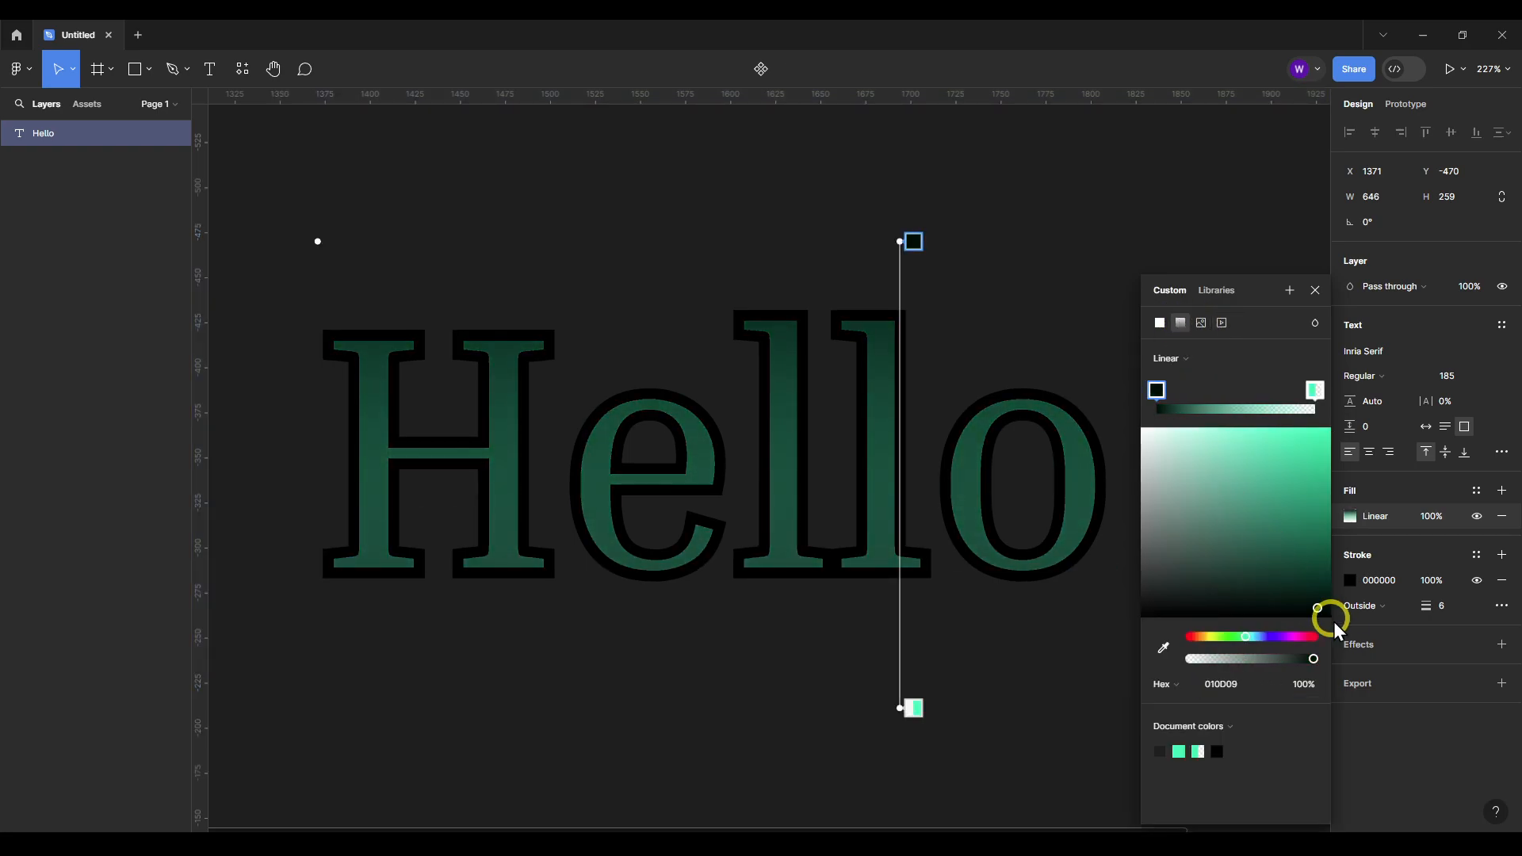